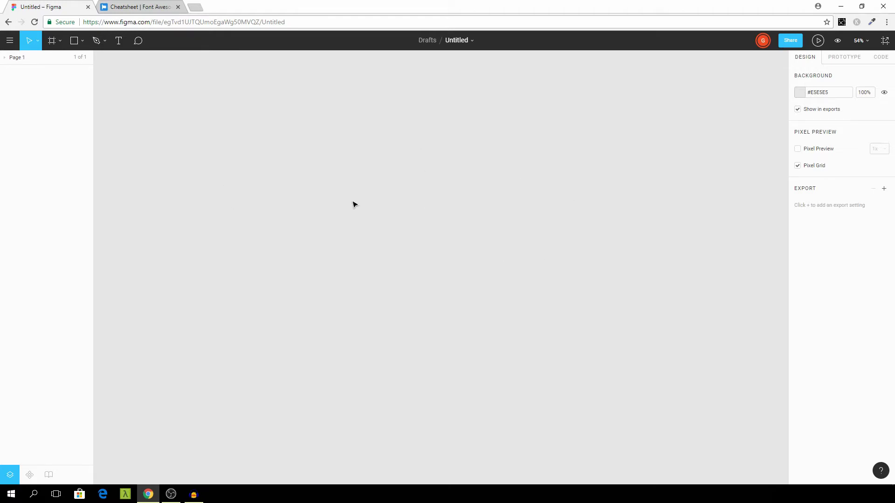
# - Create a frame from the Desktop preset and set its size to 1920 by 1080
pyautogui.press('f')
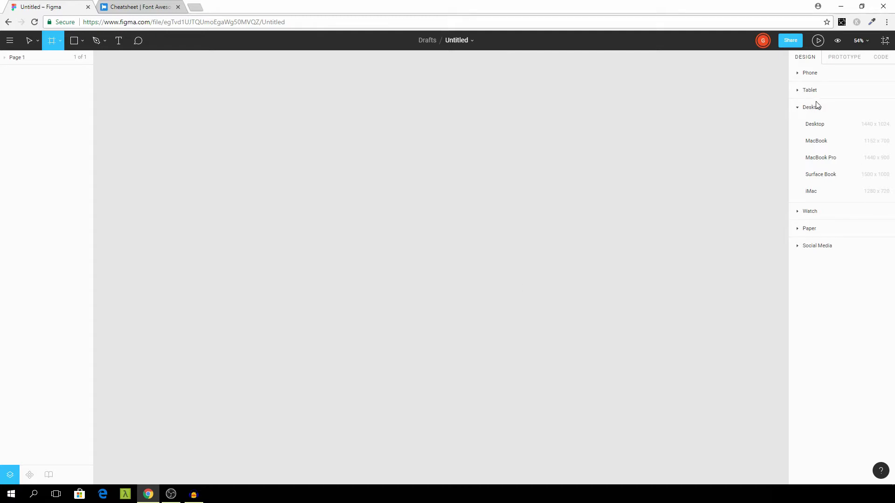
pyautogui.click(832, 127)
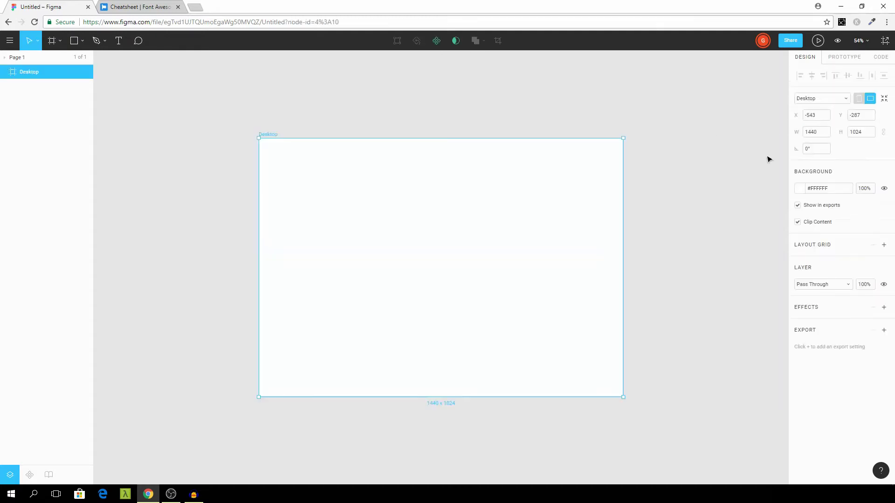
pyautogui.click(815, 132)
pyautogui.write('1920')
pyautogui.press('Tab')
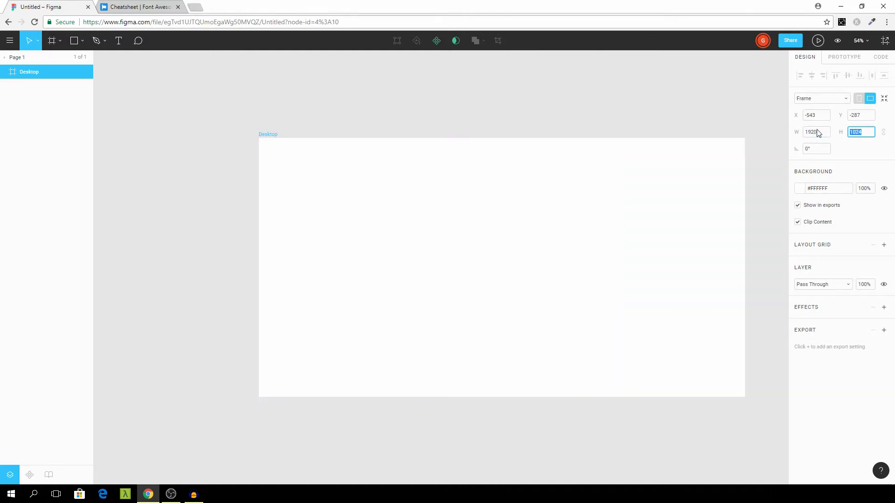
pyautogui.write('1080')
pyautogui.press('Return')
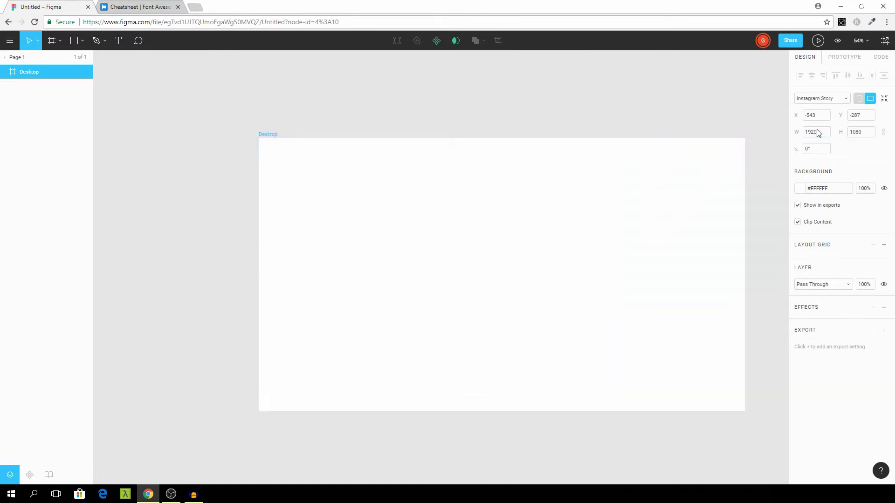
pyautogui.click(541, 101)
# - Change the desktop frame's background to a very light grey
pyautogui.moveTo(551, 264); pyautogui.dragTo(449, 228)
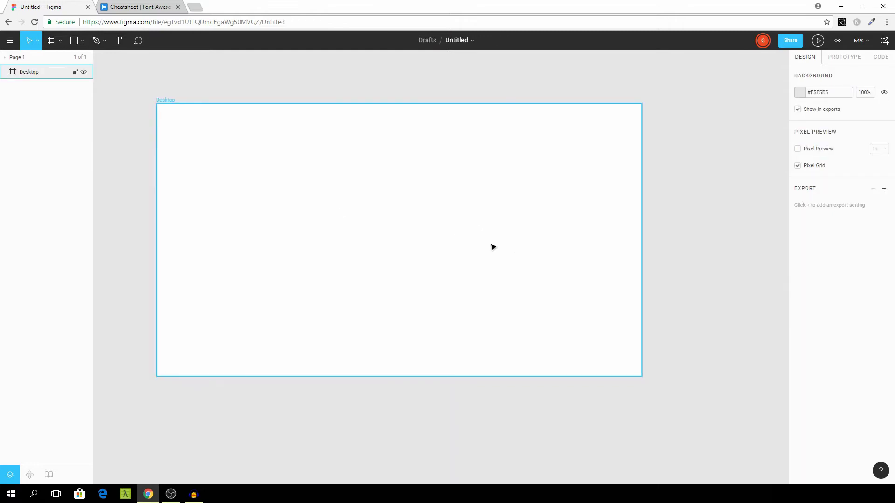
pyautogui.moveTo(341, 204); pyautogui.dragTo(367, 215)
pyautogui.scroll(-1, 366, 215)
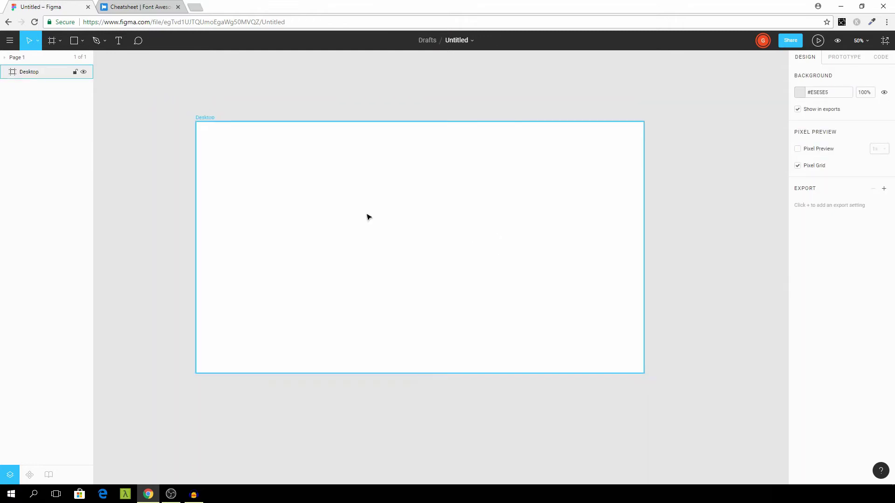
pyautogui.click(409, 208)
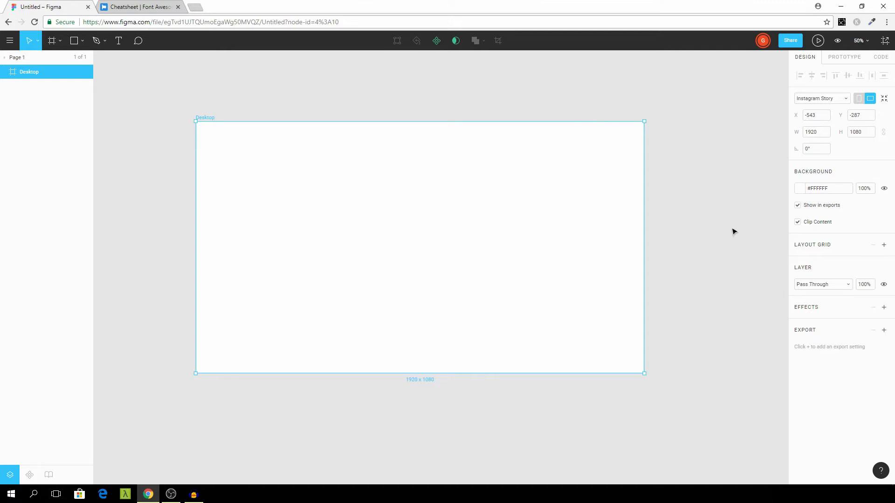
pyautogui.click(796, 191)
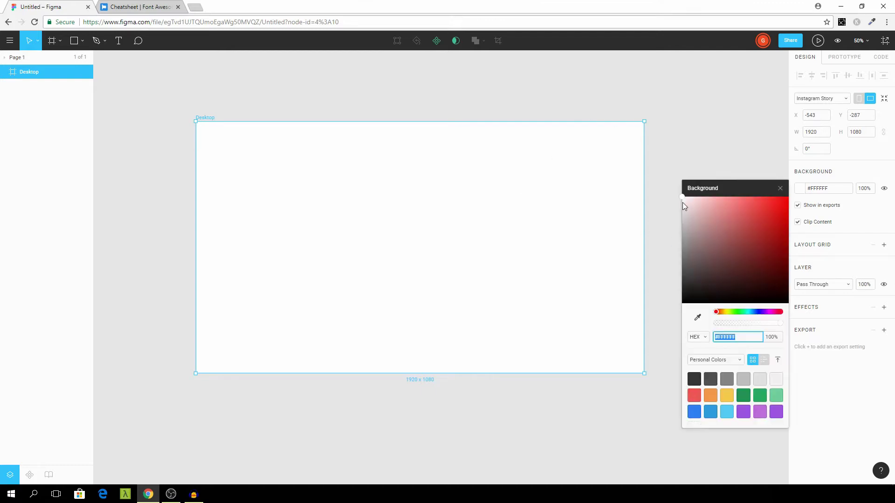
pyautogui.moveTo(683, 197)
pyautogui.mouseDown()
pyautogui.moveTo(670, 232)
pyautogui.moveTo(667, 202)
pyautogui.mouseUp()
pyautogui.click(694, 143)
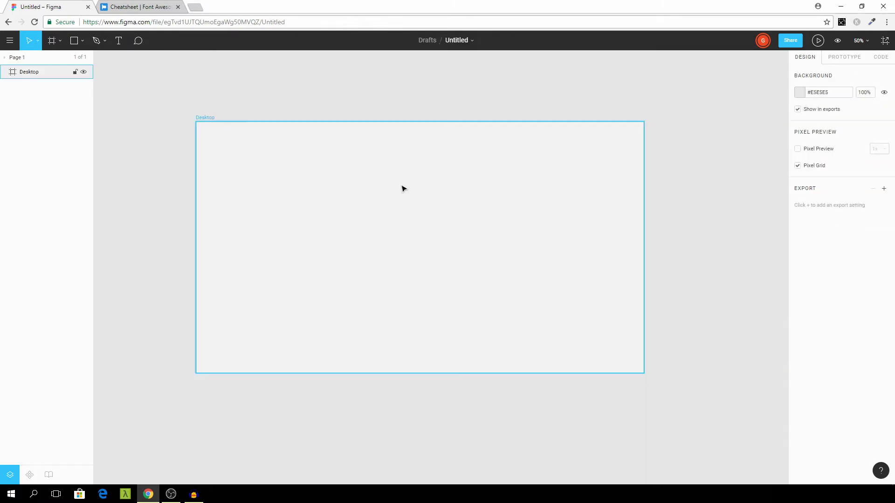
# - Draw a rectangle about 1174 by 447 and centre it in the desktop frame
pyautogui.moveTo(376, 206); pyautogui.dragTo(392, 203)
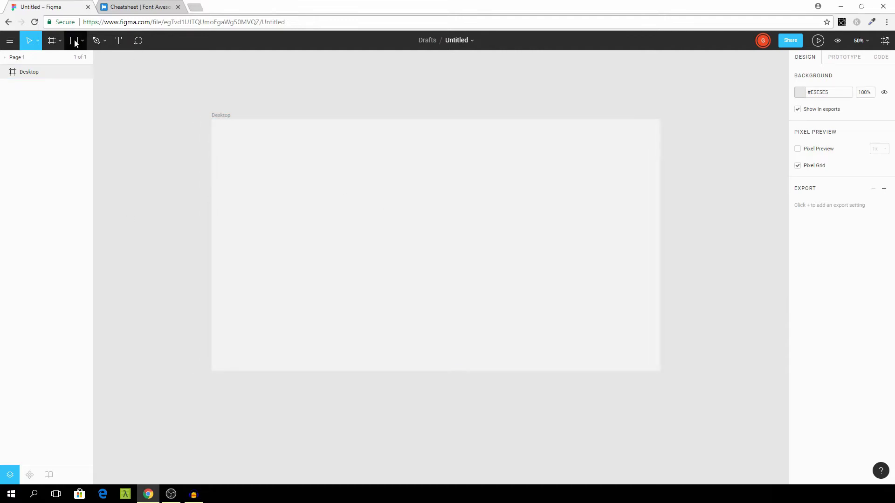
pyautogui.press('r')
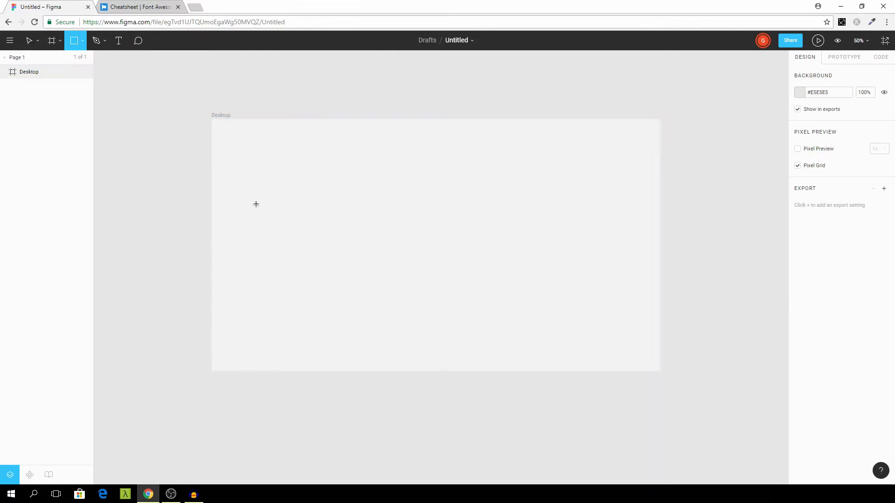
pyautogui.hscroll(1, 352, 253)
pyautogui.moveTo(279, 200)
pyautogui.mouseDown()
pyautogui.moveTo(417, 279)
pyautogui.moveTo(553, 304)
pyautogui.mouseUp()
pyautogui.moveTo(456, 243); pyautogui.dragTo(456, 241)
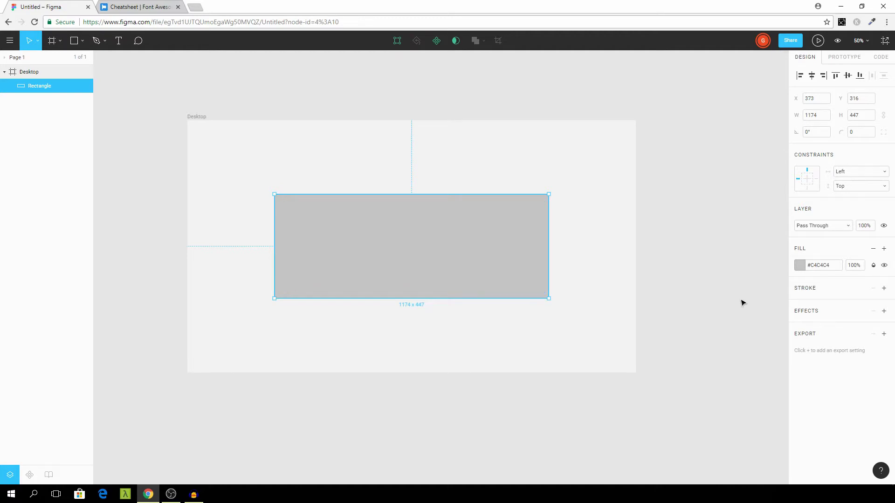
# - Make the rectangle's fill fully transparent by setting its opacity to 0%
pyautogui.click(799, 266)
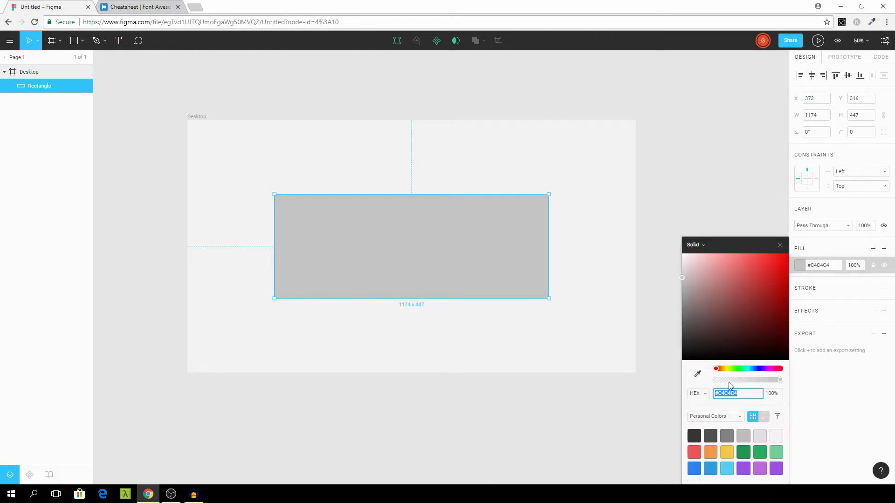
pyautogui.moveTo(742, 380); pyautogui.dragTo(689, 380)
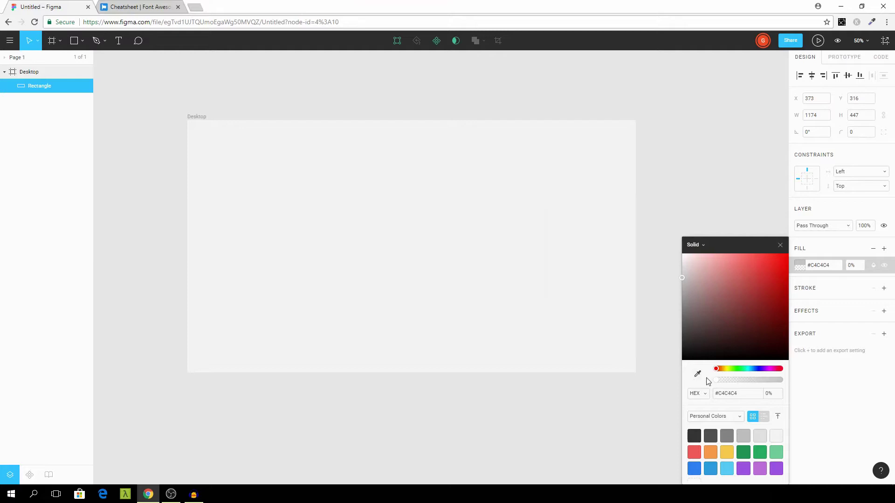
pyautogui.click(780, 245)
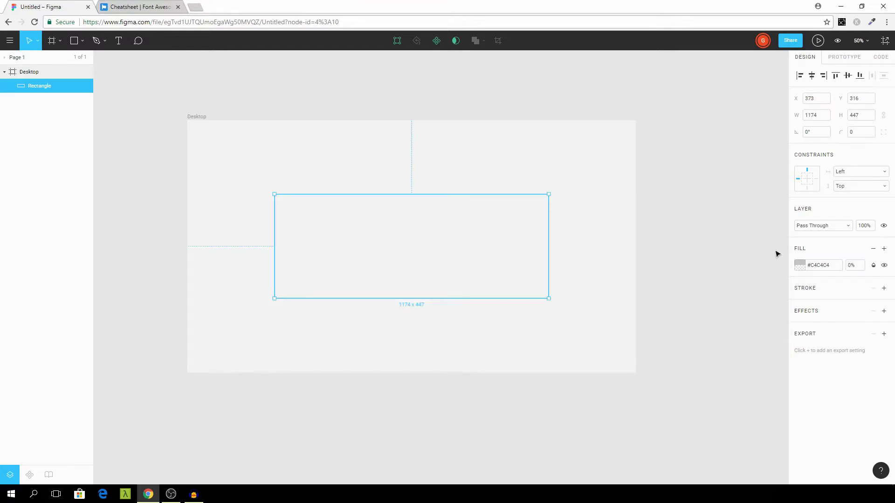
# - Add an inside stroke to the rectangle with a weight of 8 and the grey colour #828282
pyautogui.click(884, 288)
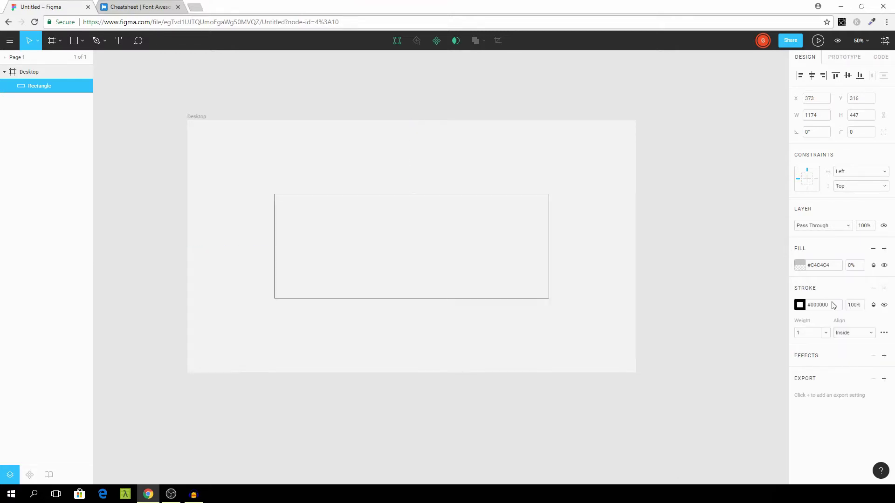
pyautogui.click(816, 336)
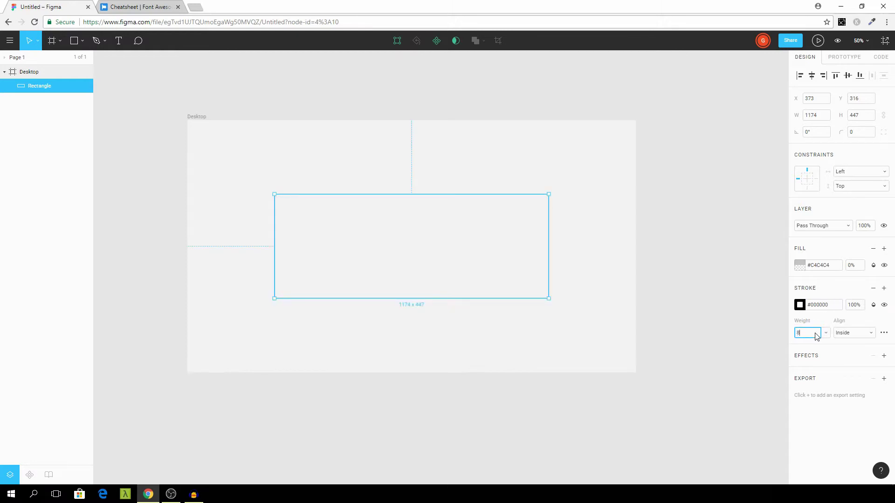
pyautogui.press('Return')
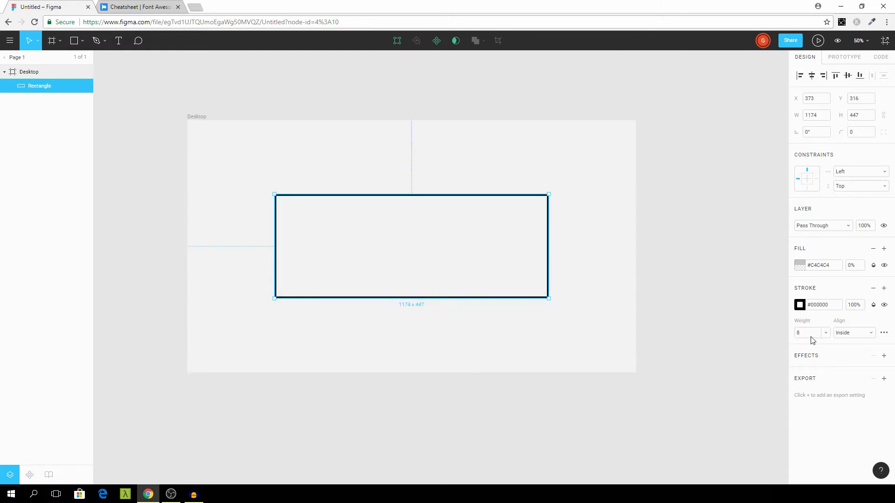
pyautogui.click(800, 305)
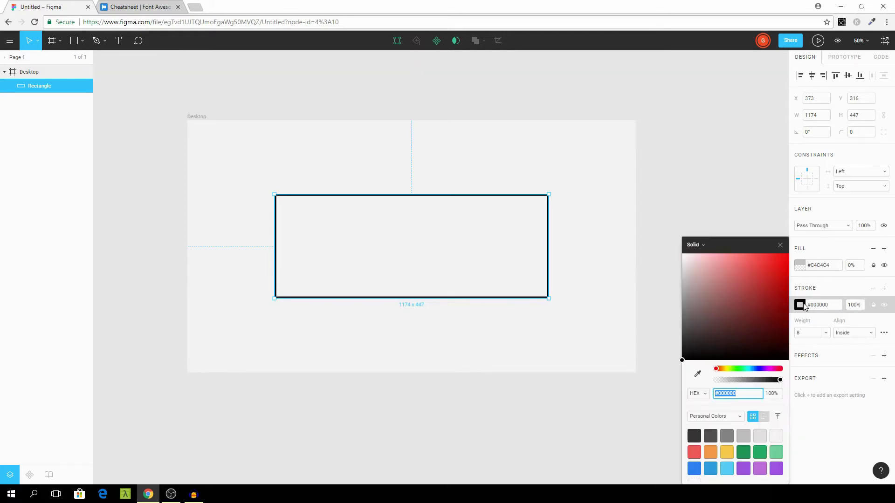
pyautogui.moveTo(684, 355)
pyautogui.mouseDown()
pyautogui.moveTo(673, 309)
pyautogui.moveTo(669, 331)
pyautogui.moveTo(656, 312)
pyautogui.mouseUp()
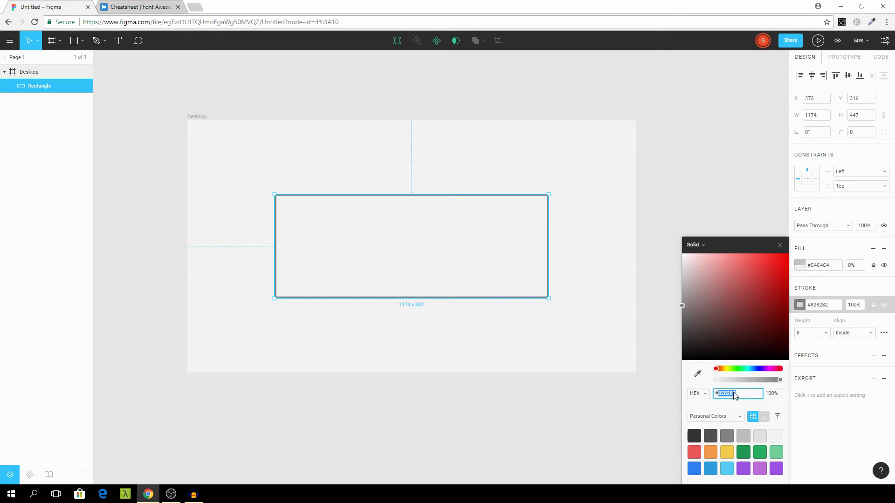
pyautogui.click(780, 245)
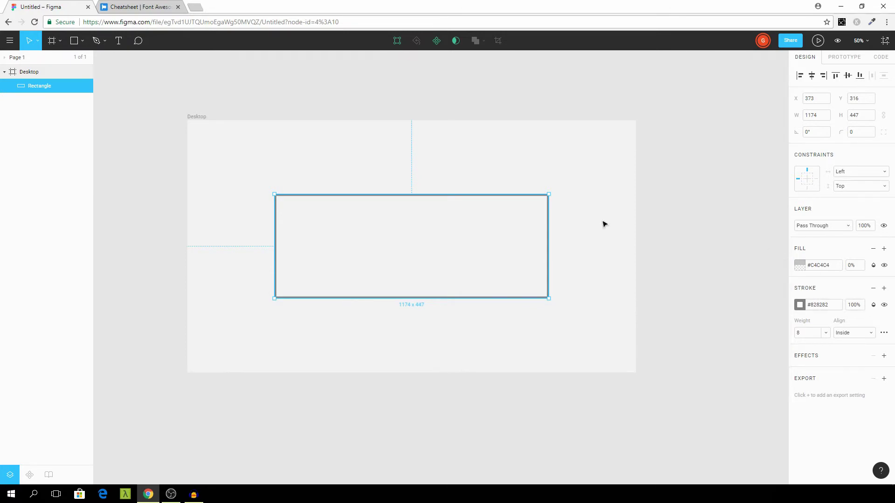
pyautogui.click(627, 222)
# - Make the rectangle's stroke dashed with a dash and gap value of 40
pyautogui.click(468, 198)
pyautogui.click(883, 333)
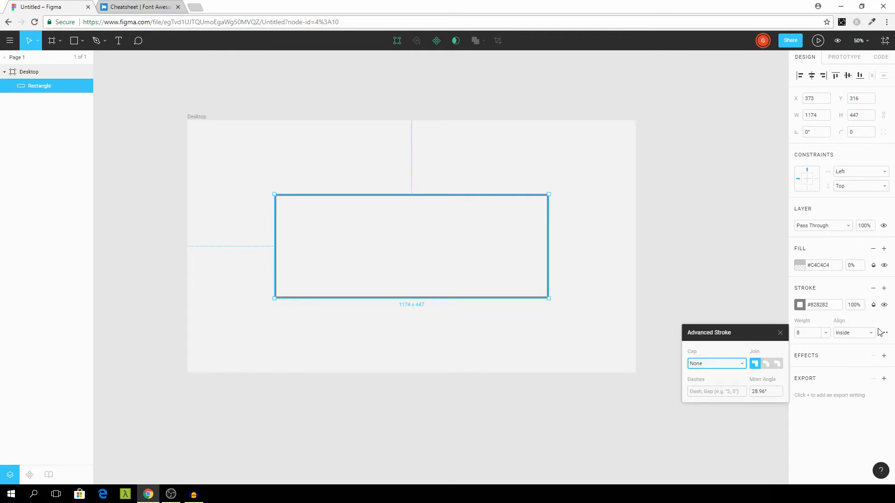
pyautogui.click(711, 390)
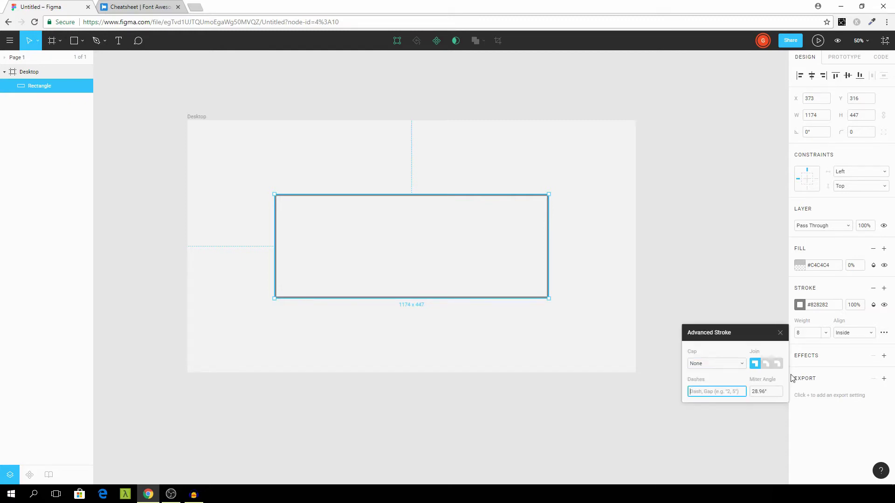
pyautogui.write('40')
pyautogui.press('Return')
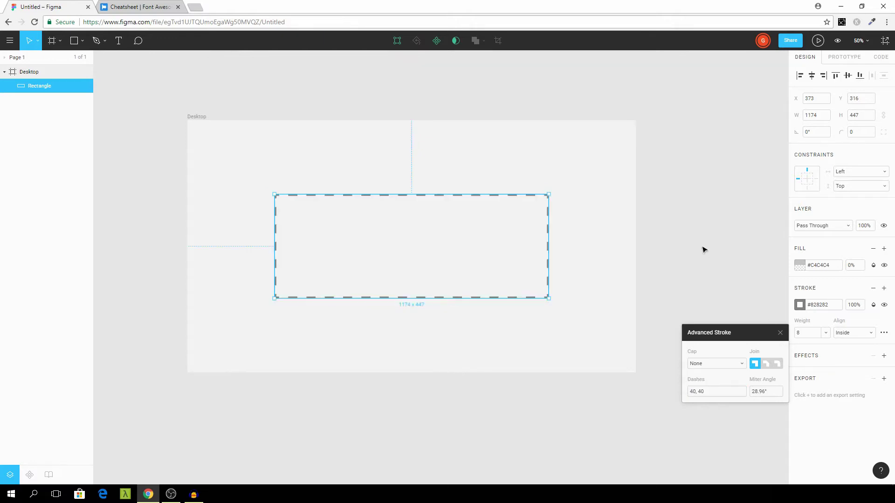
pyautogui.click(700, 247)
# - Add a drop shadow effect with default settings to the dashed rectangle
pyautogui.scroll(3, 517, 286)
pyautogui.click(486, 304)
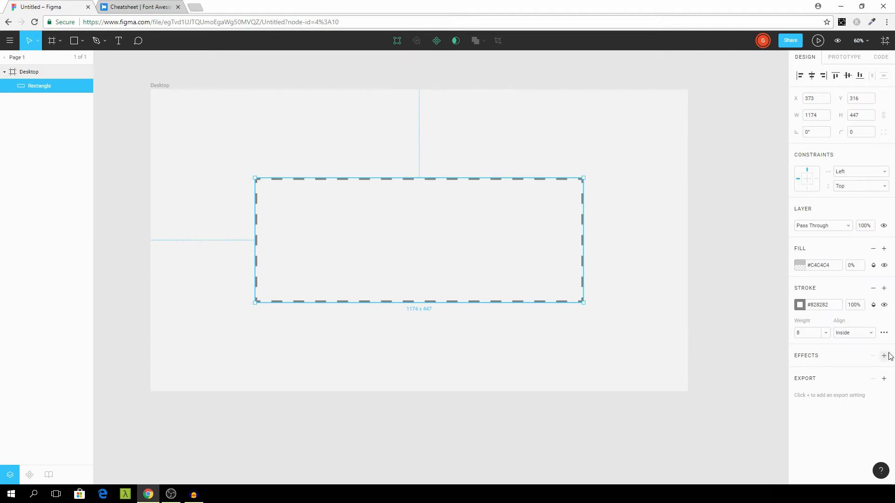
pyautogui.click(884, 356)
pyautogui.click(657, 272)
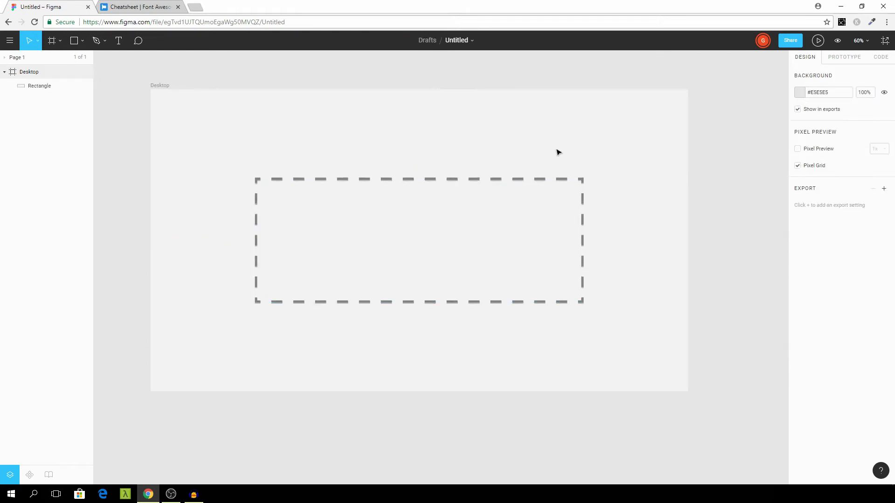
pyautogui.click(495, 180)
pyautogui.click(269, 145)
# - Add the text "Sorry, you don't have any projects, yet." over the frame and set its font to Montserrat
pyautogui.press('t')
pyautogui.click(273, 225)
pyautogui.write("Sorry, you don't have anyments yet.")
pyautogui.tripleClick(275, 225)
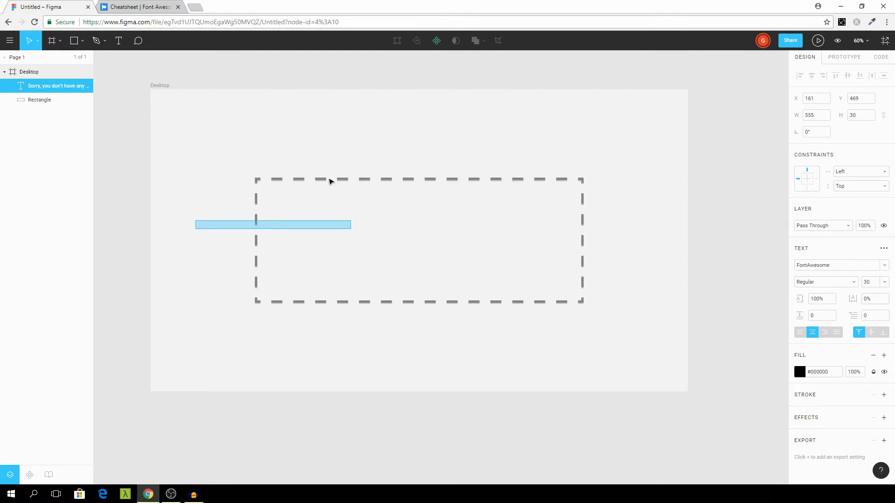
pyautogui.click(840, 266)
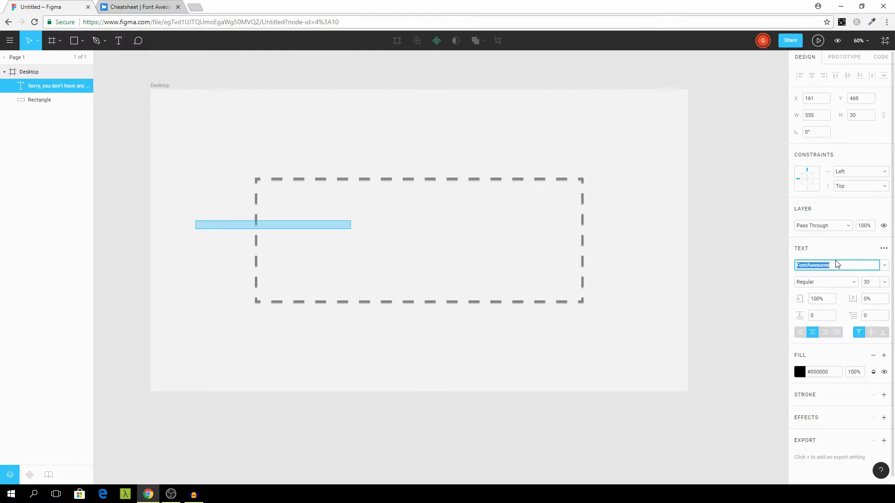
pyautogui.press('BackSpace')
pyautogui.write('Montserrat')
pyautogui.press('Return')
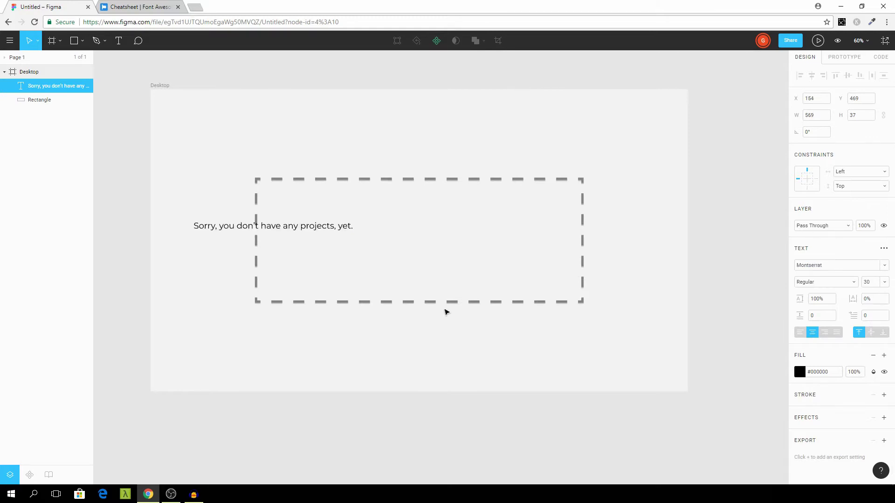
# - Move the message text to the centre of the dashed rectangle and set its font size to 50
pyautogui.scroll(1, 404, 307)
pyautogui.moveTo(283, 255); pyautogui.dragTo(345, 275)
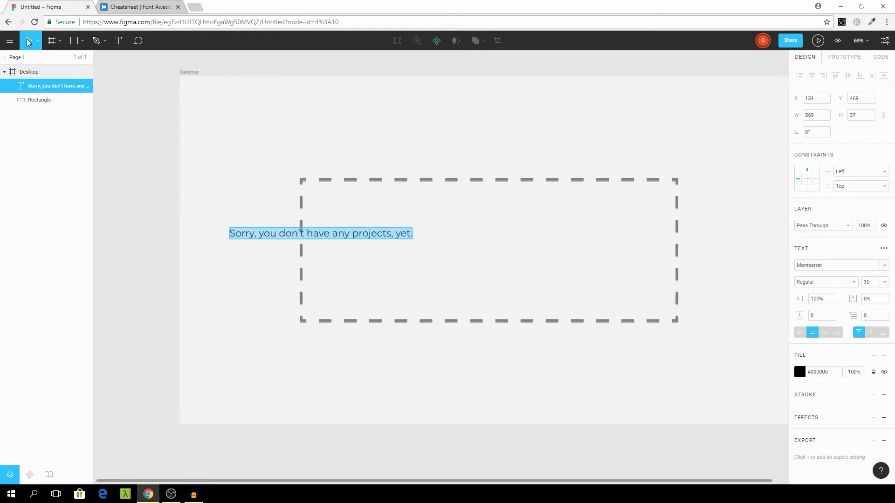
pyautogui.moveTo(276, 234); pyautogui.dragTo(448, 247)
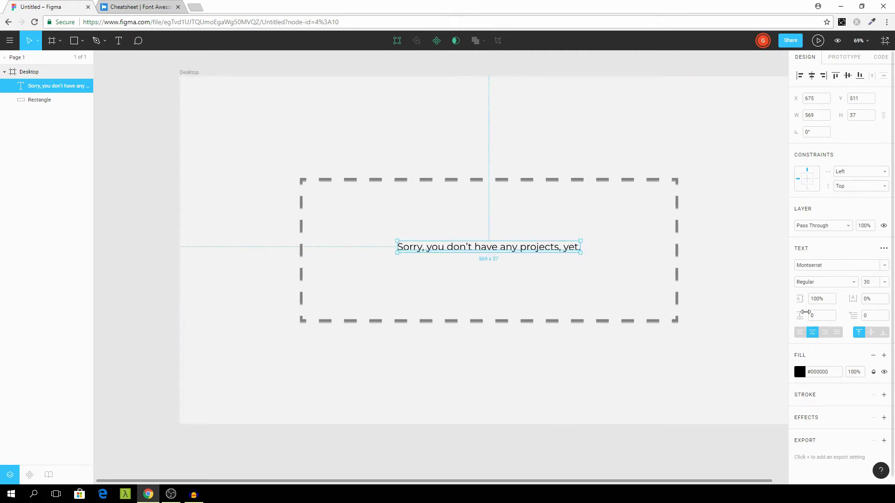
pyautogui.click(872, 285)
pyautogui.write('70')
pyautogui.hotkey('shift', 'Down')
pyautogui.hotkey('shift', 'Down')
pyautogui.moveTo(591, 254); pyautogui.dragTo(591, 244)
# - Set the message text's fill colour to #828282
pyautogui.click(800, 371)
pyautogui.write('#828282')
pyautogui.press('Return')
pyautogui.click(778, 245)
# - Add a default drop shadow to the message text and move it slightly upward within the dashed rectangle
pyautogui.scroll(1, 634, 275)
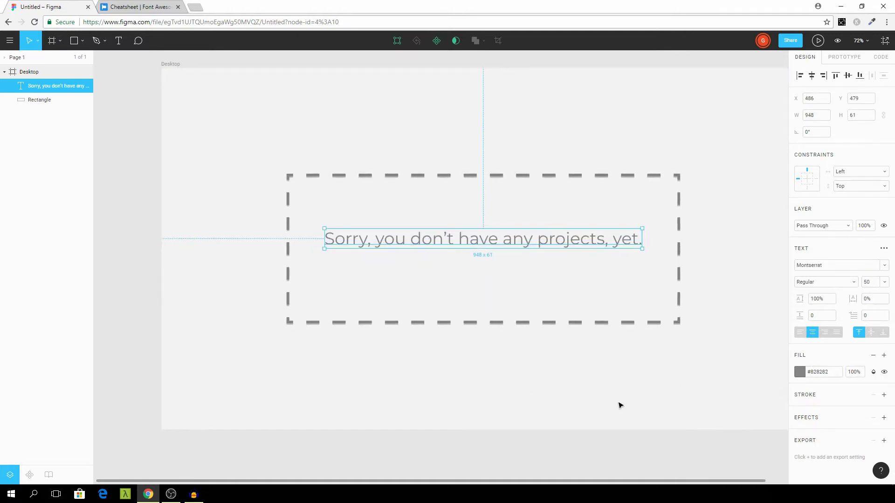
pyautogui.click(837, 421)
pyautogui.click(509, 255)
pyautogui.moveTo(508, 255); pyautogui.dragTo(471, 266)
pyautogui.moveTo(463, 252); pyautogui.dragTo(463, 248)
pyautogui.click(480, 280)
# - Draw a button rectangle about 400 by 86 centred below the message text and fill it with #828282
pyautogui.scroll(-2, 438, 399)
pyautogui.press('r')
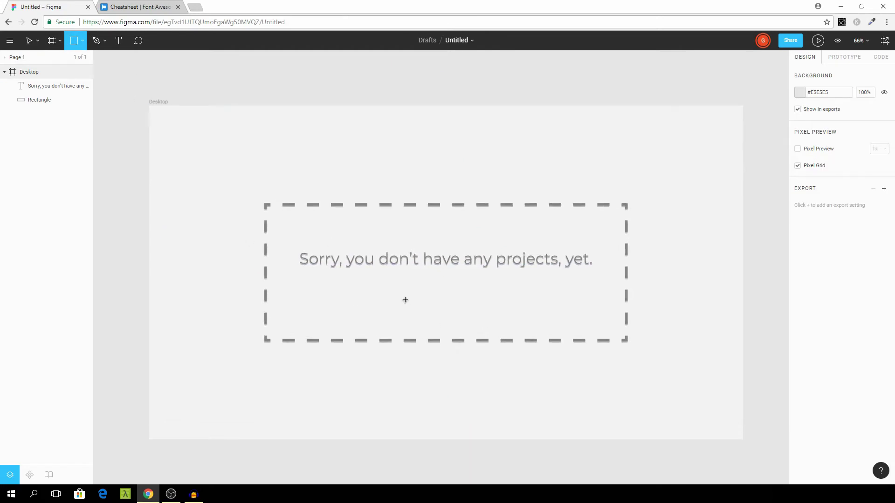
pyautogui.moveTo(386, 286)
pyautogui.mouseDown()
pyautogui.moveTo(515, 313)
pyautogui.moveTo(453, 304)
pyautogui.mouseUp()
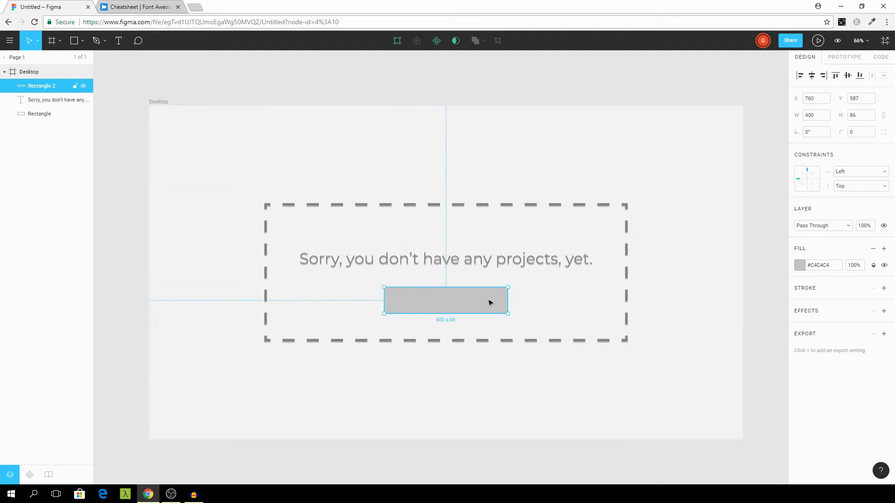
pyautogui.click(830, 269)
pyautogui.write('828282')
pyautogui.press('Return')
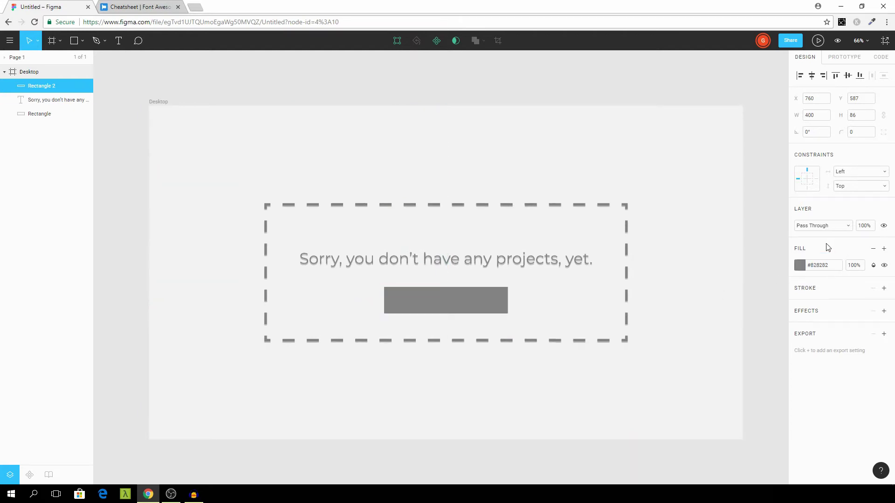
# - Move the button rectangle and the message text slightly upward within the dashed rectangle
pyautogui.moveTo(459, 299); pyautogui.dragTo(459, 295)
pyautogui.moveTo(459, 261); pyautogui.dragTo(461, 260)
pyautogui.click(476, 296)
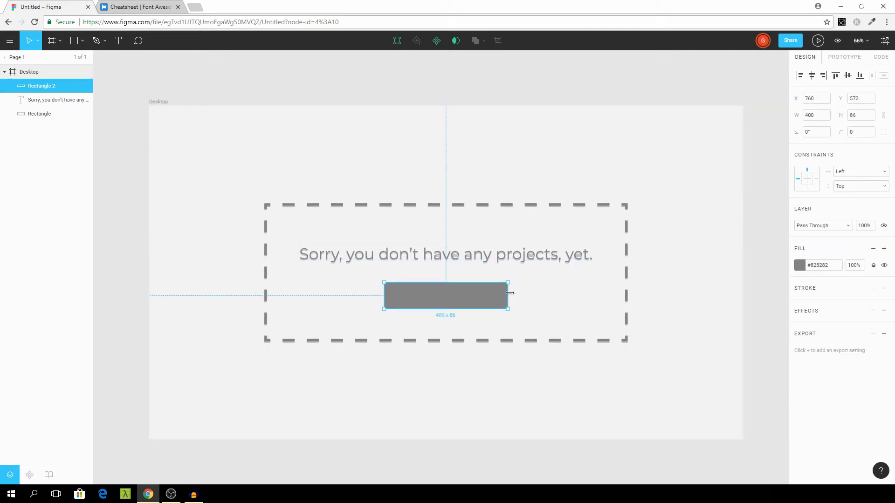
# - Narrow the button rectangle to about 389 wide, keep it centred below the message, and add a default drop shadow
pyautogui.moveTo(509, 292); pyautogui.dragTo(491, 296)
pyautogui.click(513, 356)
pyautogui.scroll(1, 427, 349)
pyautogui.click(429, 294)
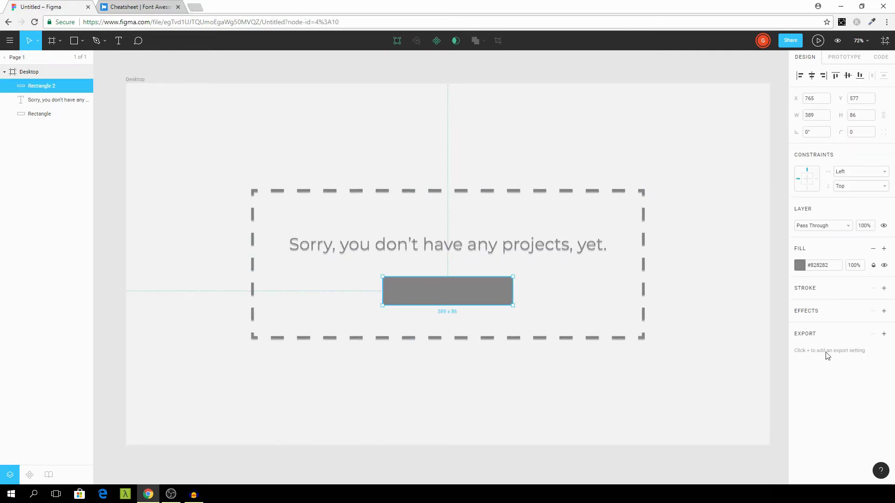
pyautogui.click(883, 310)
pyautogui.click(594, 312)
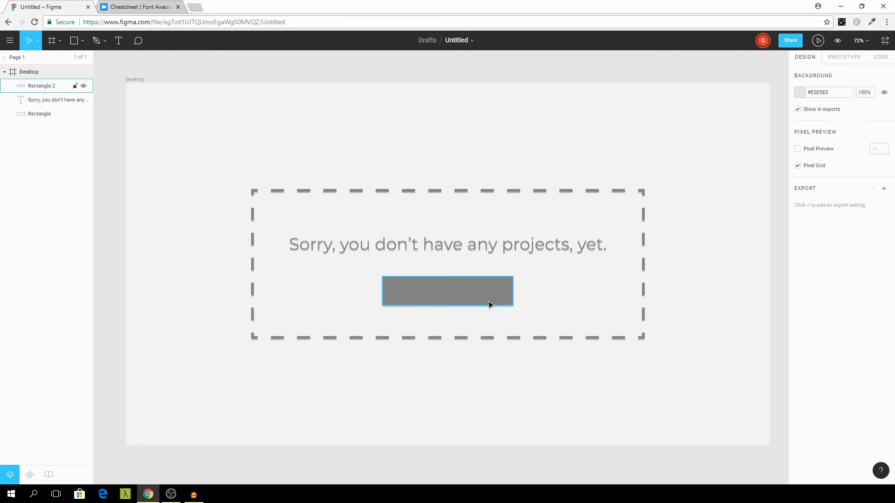
# - Add the text "Add Project" over the button rectangle and set its fill colour to #FFFFFF
pyautogui.click(119, 43)
pyautogui.click(412, 294)
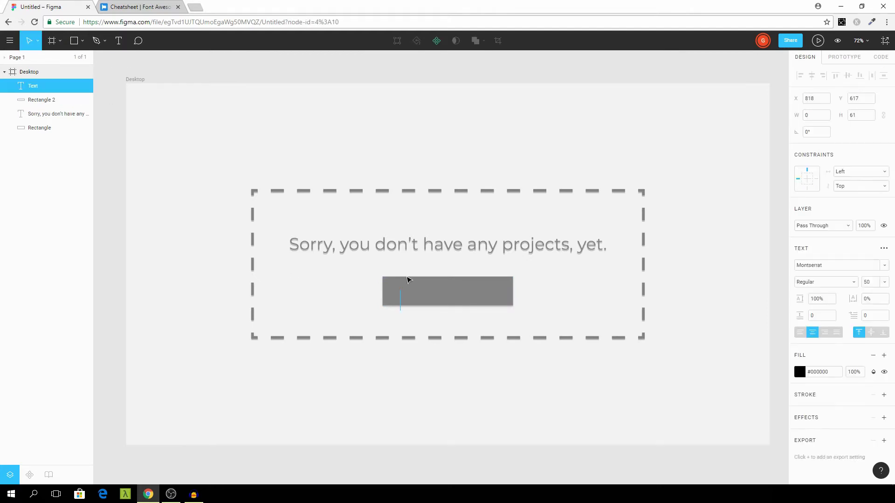
pyautogui.write('Add Project')
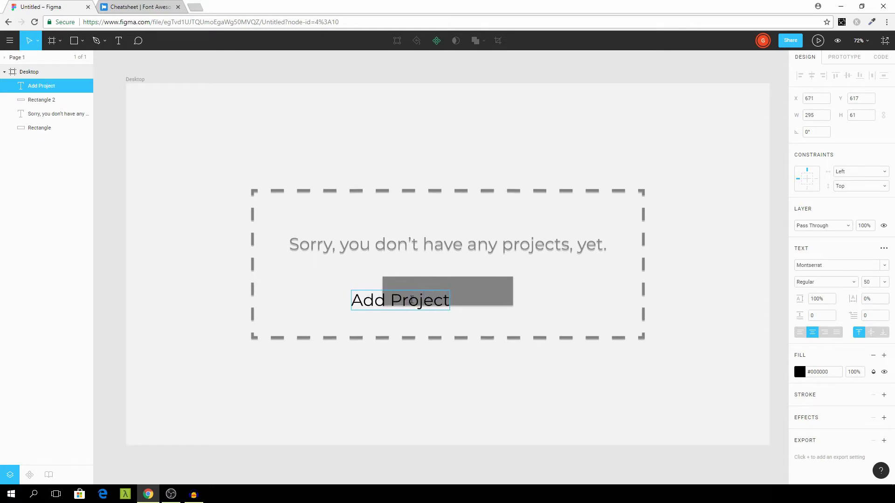
pyautogui.tripleClick(412, 300)
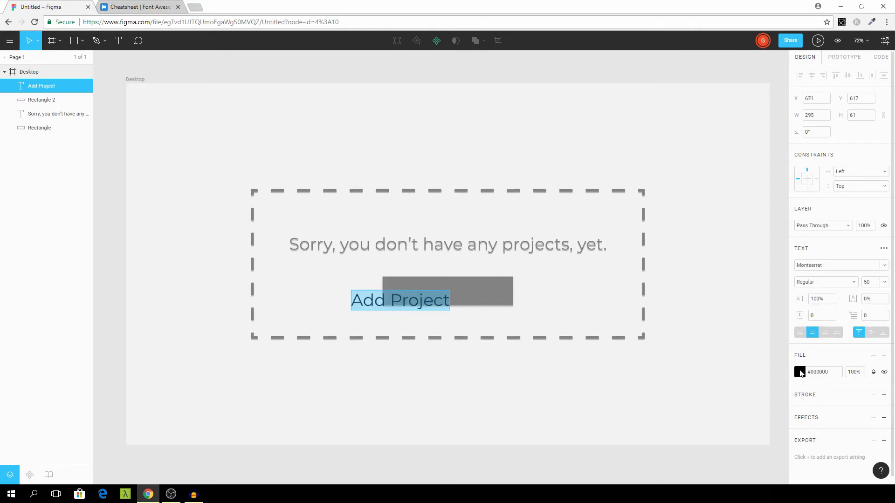
pyautogui.click(799, 372)
pyautogui.click(701, 279)
pyautogui.moveTo(688, 276); pyautogui.dragTo(649, 236)
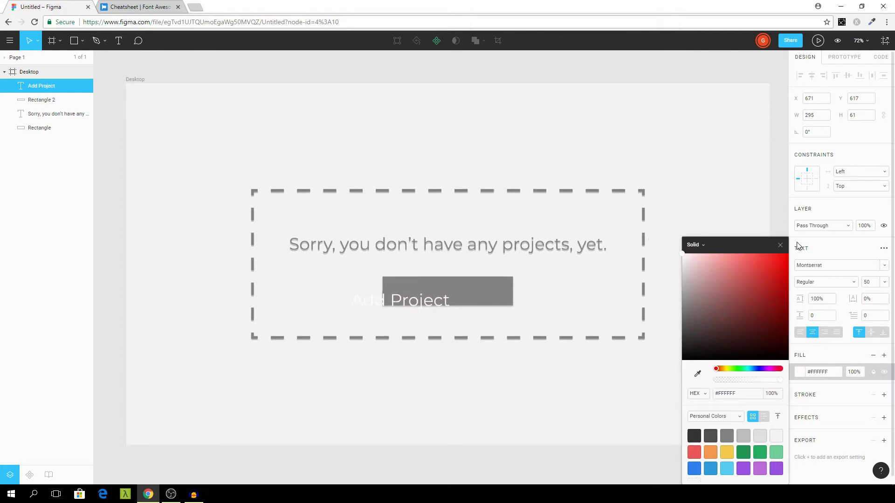
pyautogui.click(780, 244)
pyautogui.click(37, 41)
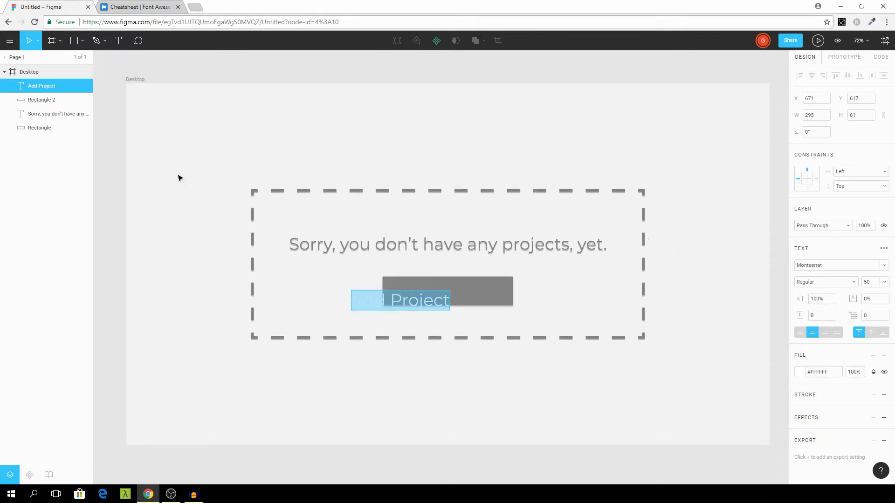
# - Move the "Add Project" label onto the button and set its font size to 30
pyautogui.moveTo(445, 304); pyautogui.dragTo(492, 293)
pyautogui.click(884, 282)
pyautogui.click(864, 372)
pyautogui.write('4')
pyautogui.press('Return')
pyautogui.write('40')
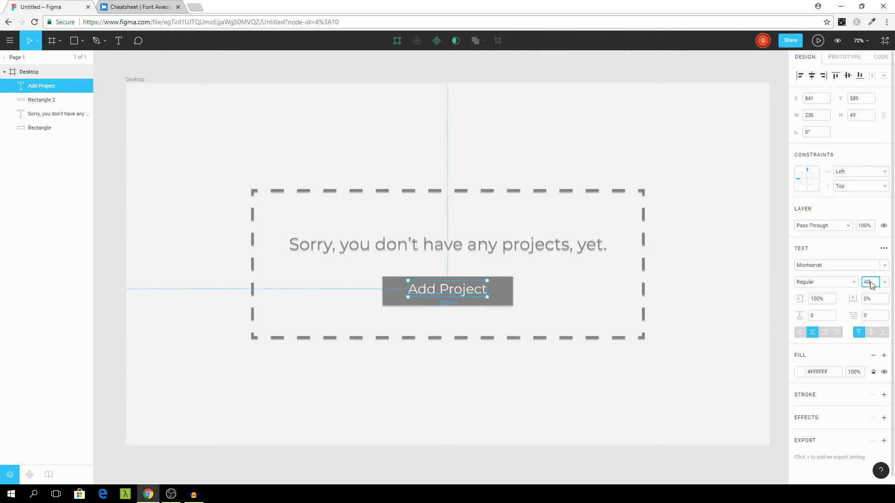
pyautogui.write('30')
pyautogui.press('Return')
# - Shift the "Add Project" label slightly right of the button's centre and set its font weight to Bold
pyautogui.scroll(5, 455, 292)
pyautogui.moveTo(465, 273); pyautogui.dragTo(512, 285)
pyautogui.click(824, 282)
pyautogui.click(815, 349)
pyautogui.click(523, 328)
pyautogui.press('Escape')
# - Switch to the Font Awesome cheatsheet, search the page for "plus" and copy the solid plus icon's glyph
pyautogui.click(139, 8)
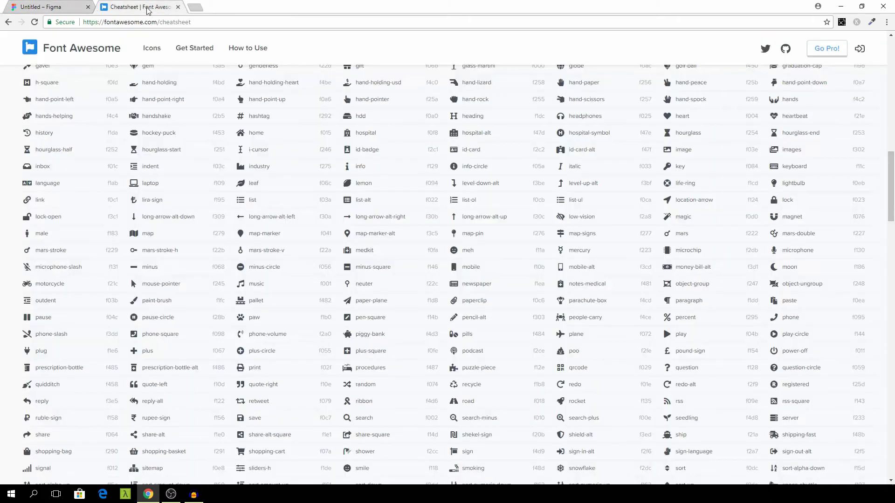
pyautogui.scroll(9, 295, 51)
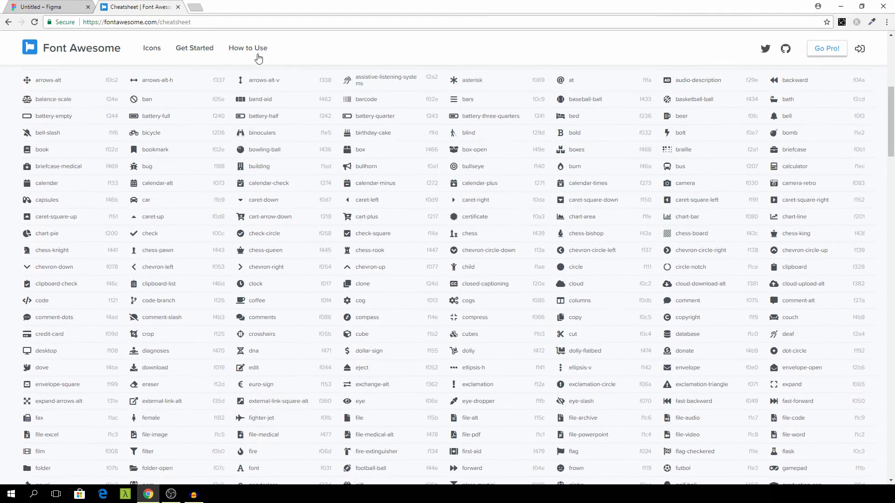
pyautogui.scroll(7, 435, 305)
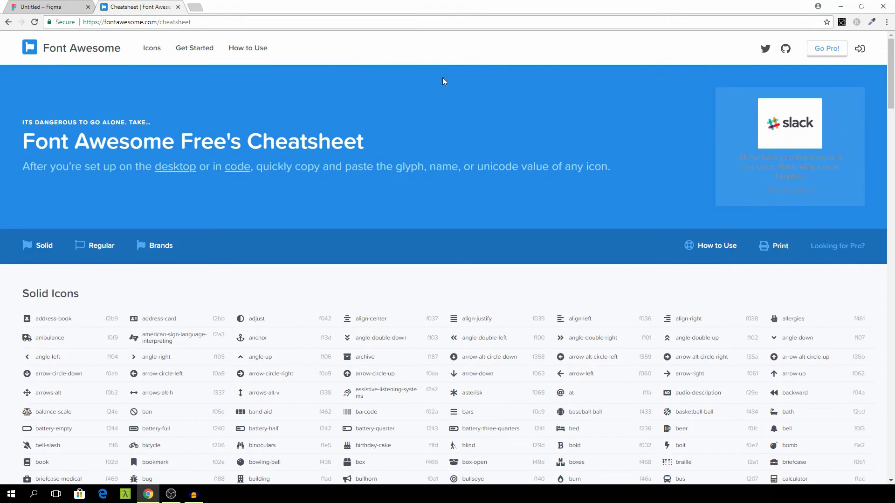
pyautogui.hotkey('ctrl', 'f')
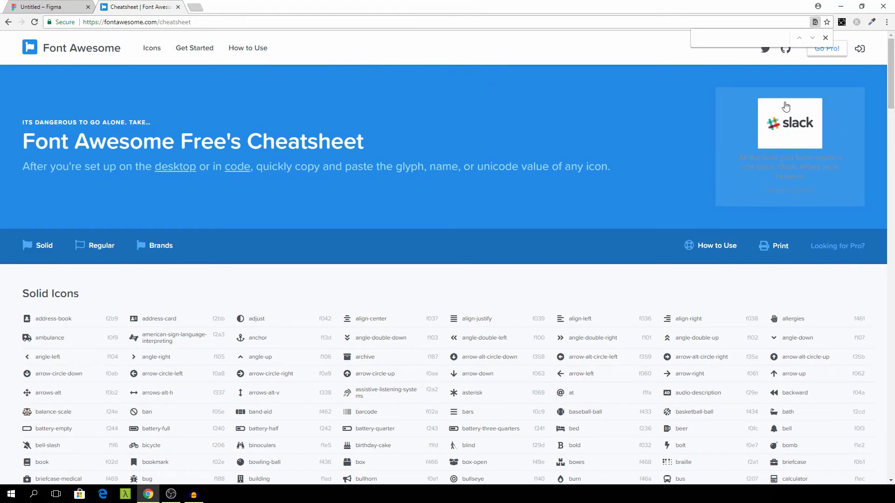
pyautogui.write('plus')
pyautogui.press('Return')
pyautogui.press('Return')
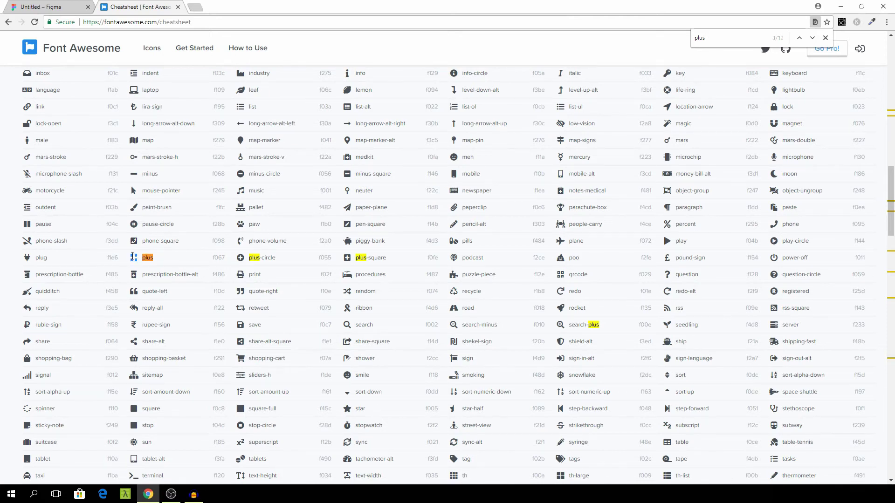
# - Return to the Figma design and start a text layer on the button's left part using the FontAwesome font
pyautogui.click(42, 7)
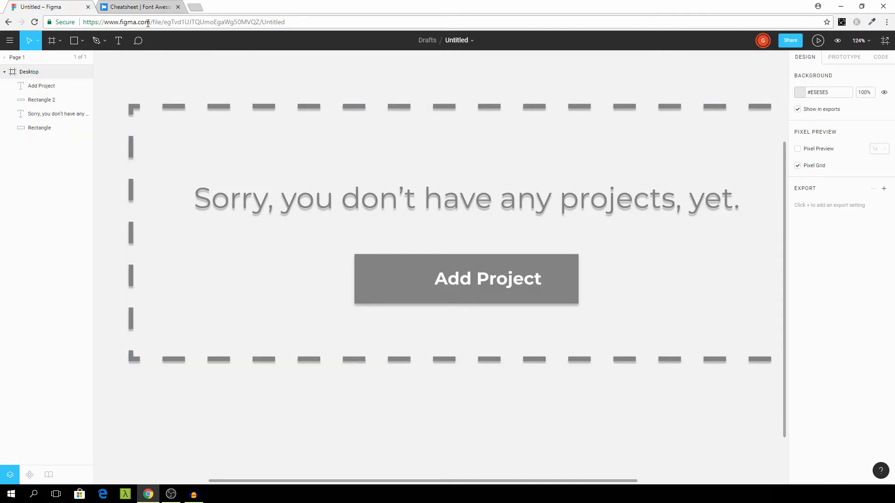
pyautogui.click(119, 41)
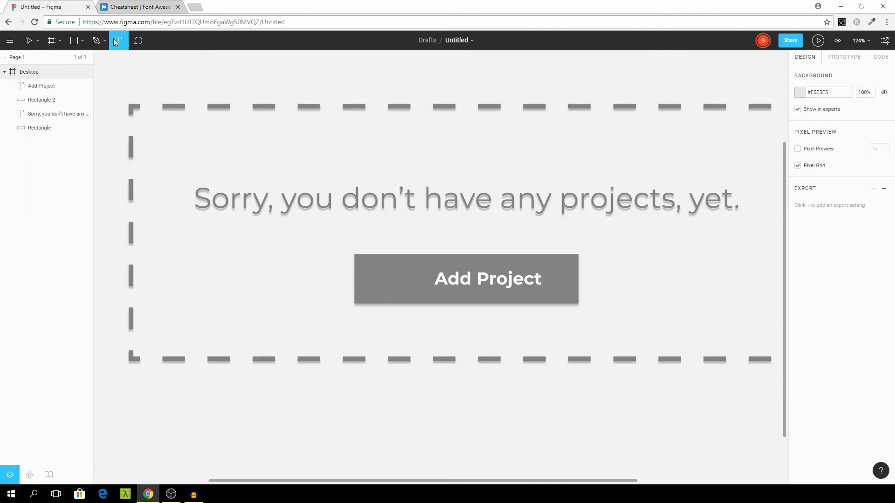
pyautogui.click(374, 277)
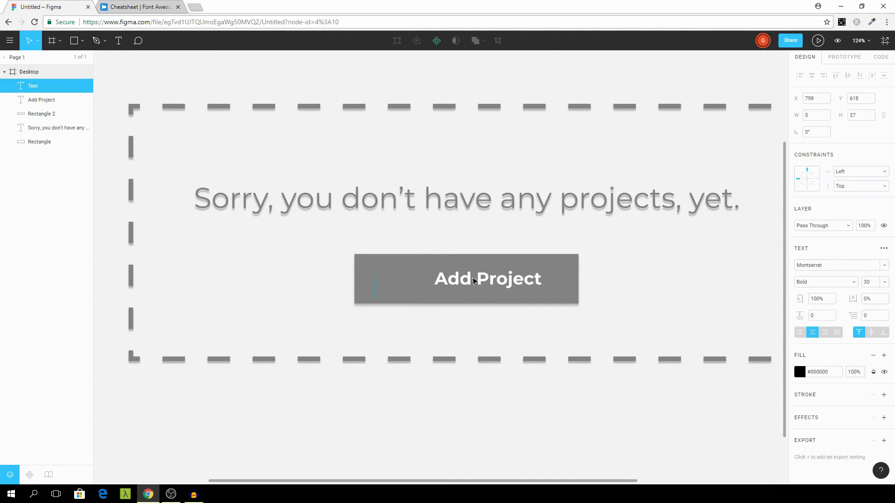
pyautogui.click(848, 266)
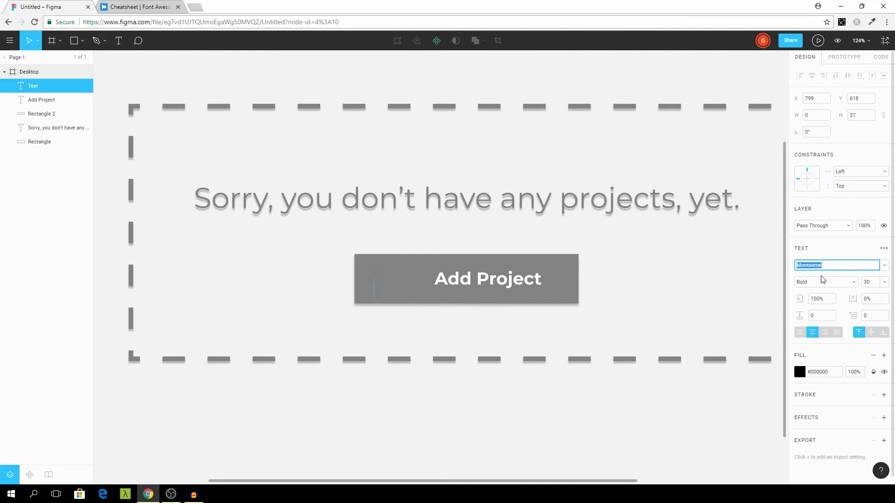
pyautogui.write('FontAwesom')
pyautogui.press('Return')
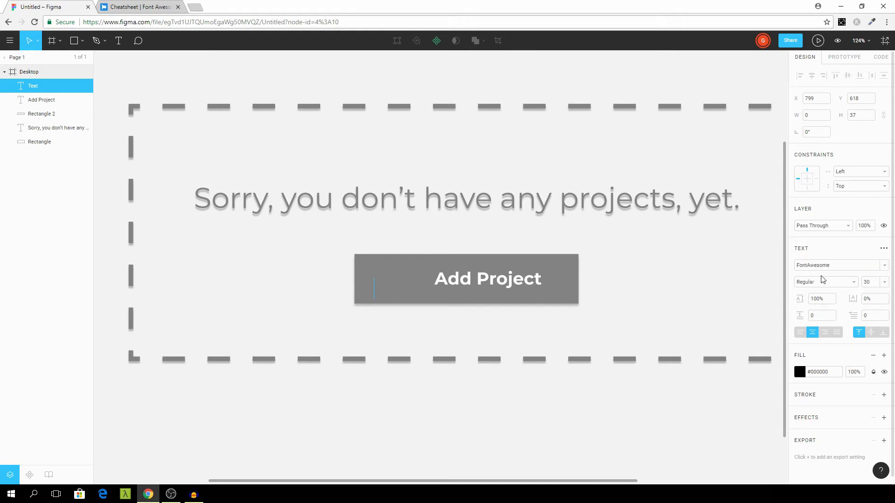
# - Paste the plus glyph into the new text layer and set its fill colour to #FFFFFF
pyautogui.scroll(1, 421, 283)
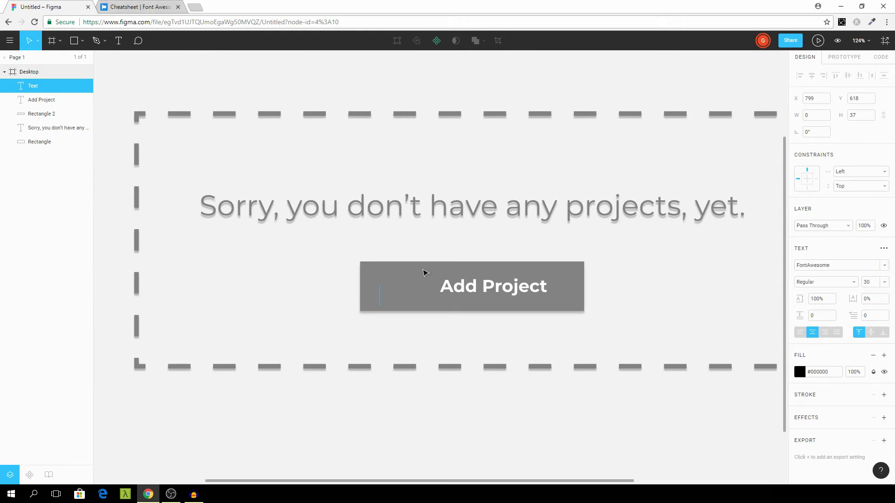
pyautogui.hotkey('ctrl', 'v')
pyautogui.hotkey('ctrl', 'a')
pyautogui.click(799, 371)
pyautogui.moveTo(689, 272); pyautogui.dragTo(679, 252)
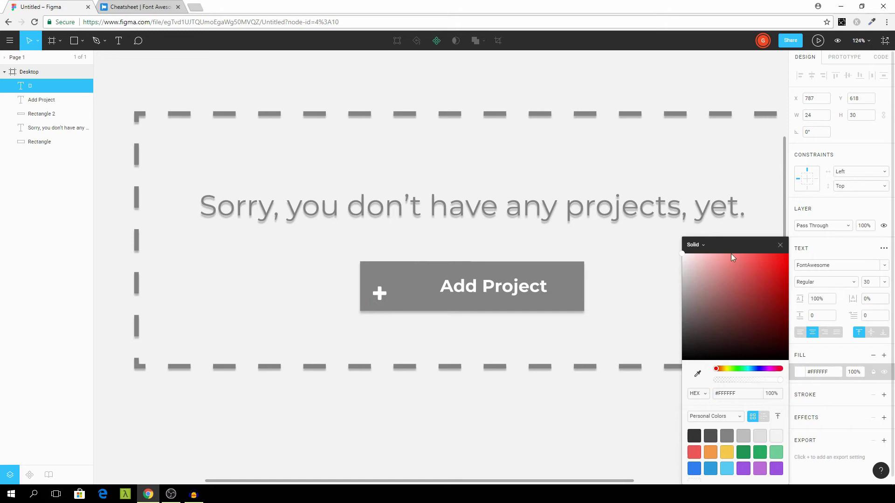
pyautogui.click(780, 246)
# - Place the plus icon just before the "Add Project" label and centre the pair within the button
pyautogui.moveTo(379, 293); pyautogui.dragTo(410, 286)
pyautogui.click(480, 288)
pyautogui.scroll(5, 476, 305)
pyautogui.moveTo(339, 263); pyautogui.dragTo(359, 263)
pyautogui.moveTo(442, 264); pyautogui.dragTo(280, 259)
pyautogui.click(358, 263)
pyautogui.click(486, 355)
pyautogui.scroll(-8, 486, 355)
pyautogui.scroll(4, 517, 402)
pyautogui.click(419, 266)
pyautogui.click(467, 404)
# - Add a second frame from the Desktop preset beside the first and resize it to 1920 by 1080
pyautogui.scroll(-5, 467, 403)
pyautogui.scroll(2, 468, 405)
pyautogui.scroll(-5, 438, 242)
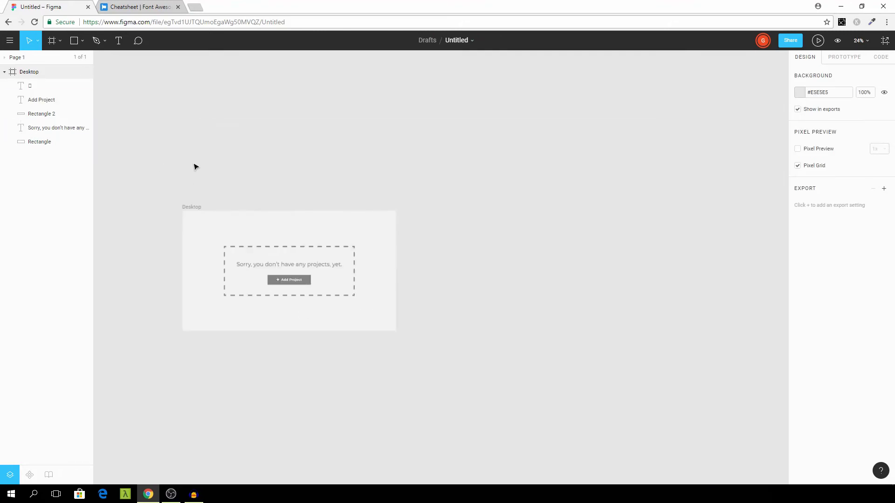
pyautogui.click(70, 41)
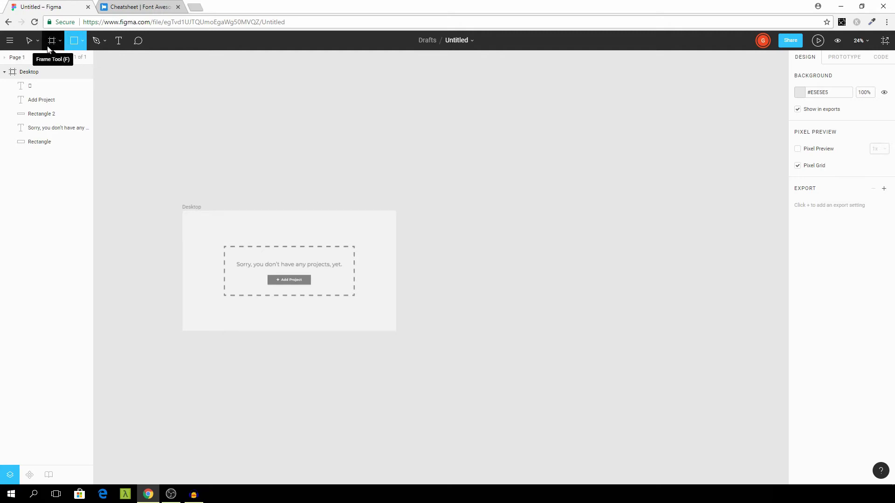
pyautogui.click(50, 41)
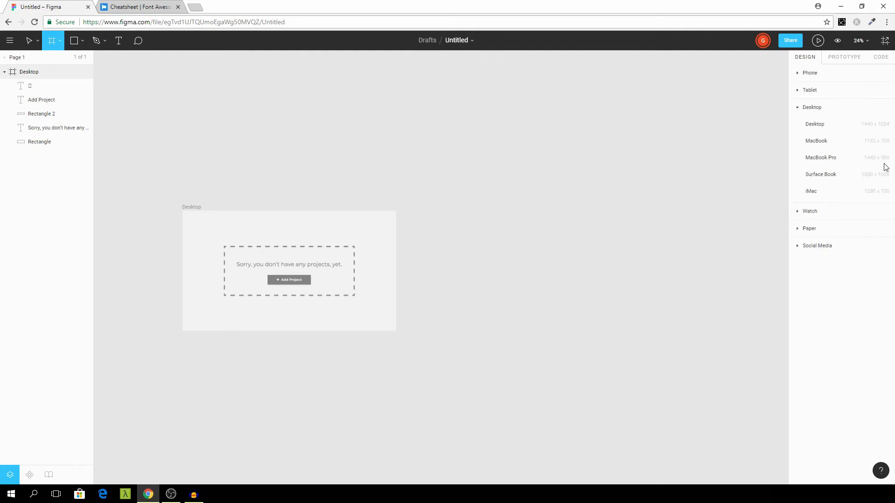
pyautogui.click(814, 124)
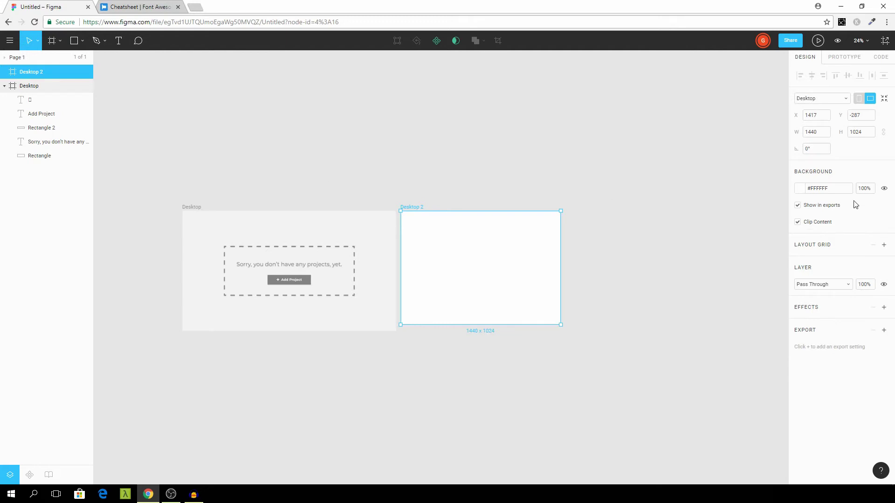
pyautogui.click(821, 134)
pyautogui.press('Tab')
pyautogui.write('1080')
pyautogui.press('Return')
pyautogui.click(539, 155)
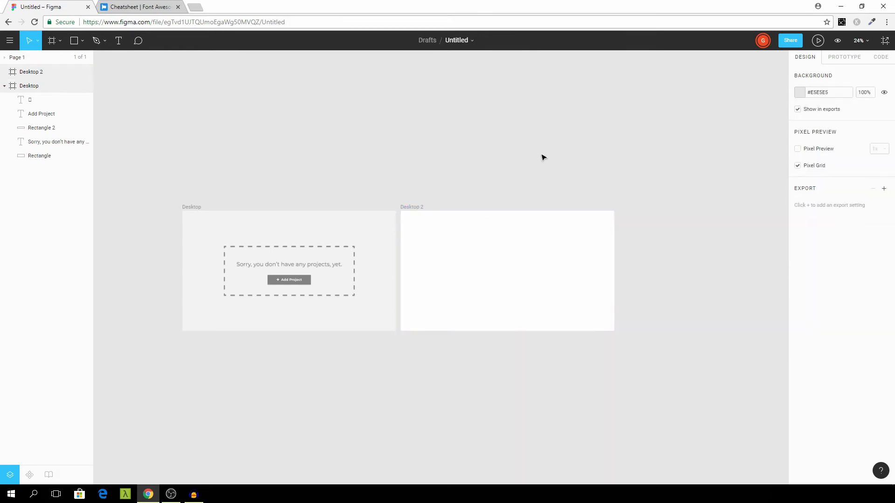
# - Match the second frame's background colour to the first frame by setting it to #F2F2F2
pyautogui.scroll(3, 447, 216)
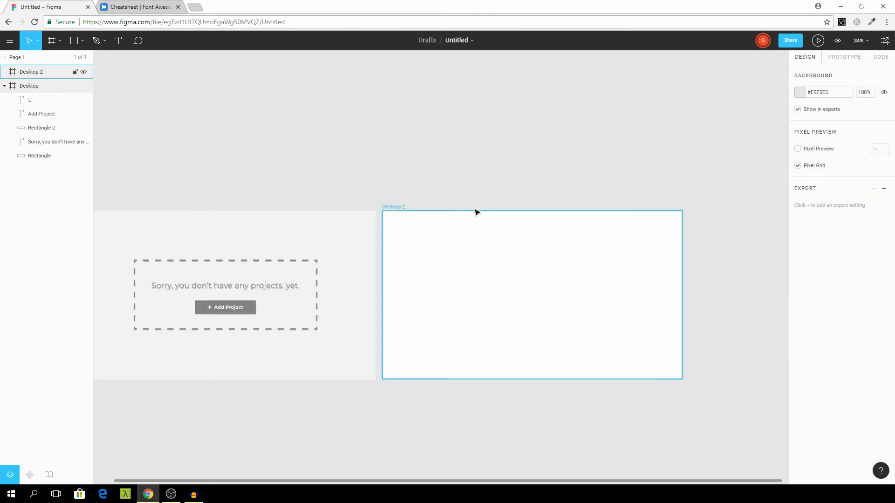
pyautogui.click(28, 72)
pyautogui.click(40, 86)
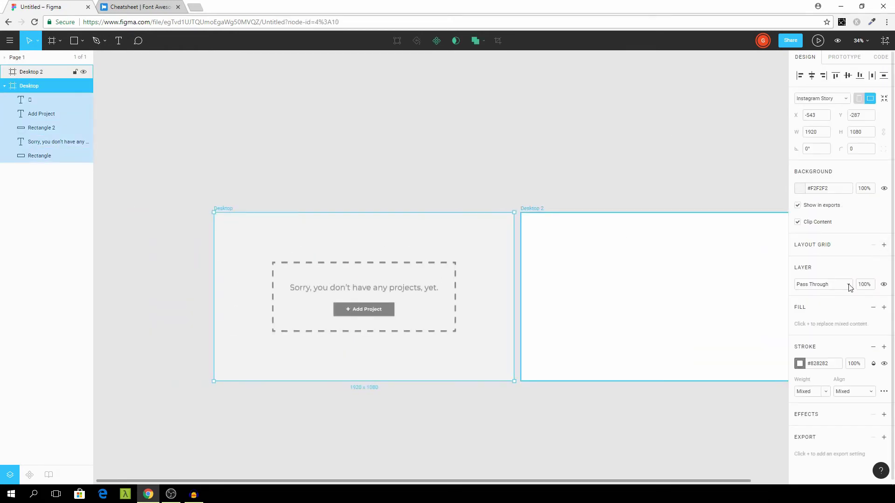
pyautogui.click(830, 189)
pyautogui.click(671, 236)
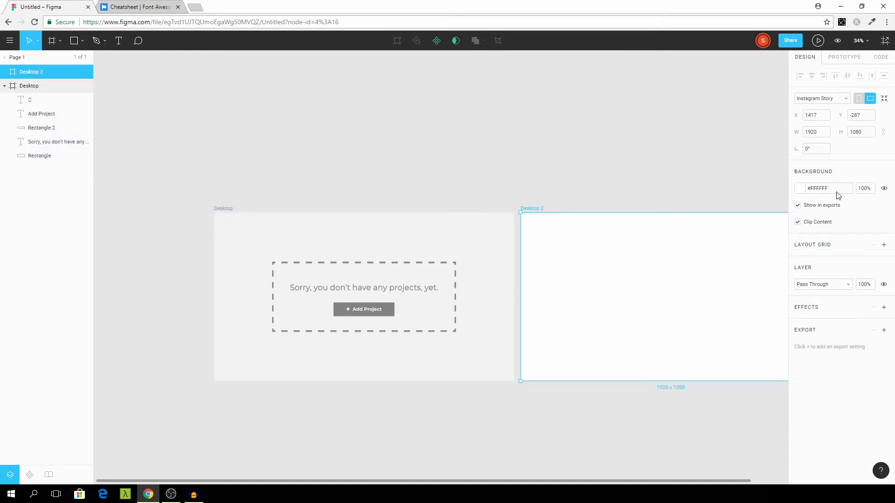
pyautogui.click(827, 189)
pyautogui.write('F2F2F2')
pyautogui.press('Return')
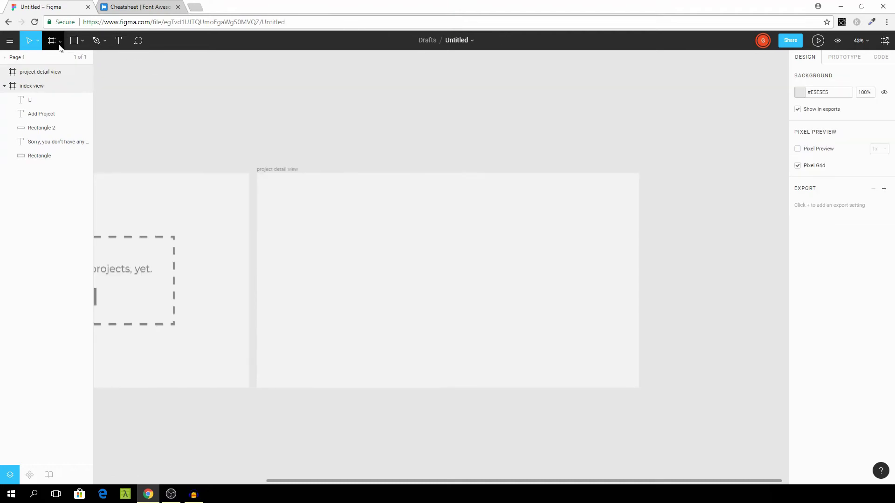
# - Draw a card rectangle about 473 by 239 in the project detail view's upper-left area, with #FFFFFF fill and a default drop shadow
pyautogui.click(74, 41)
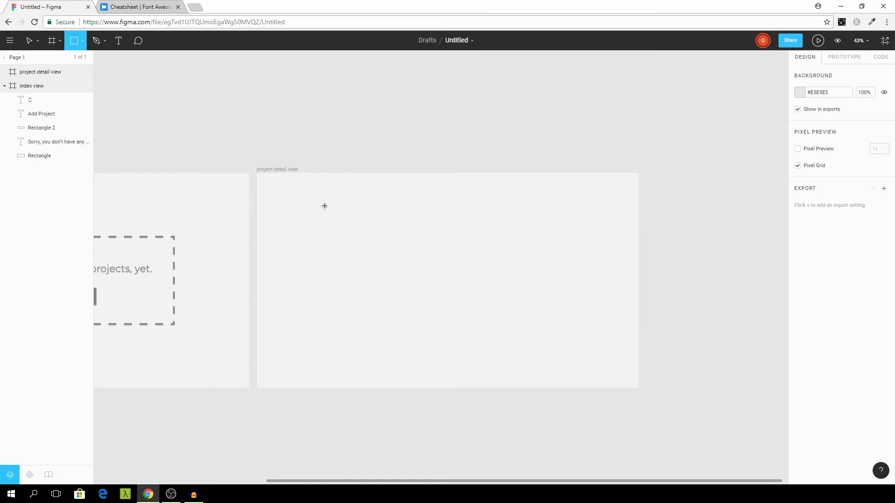
pyautogui.moveTo(315, 200)
pyautogui.mouseDown()
pyautogui.moveTo(368, 244)
pyautogui.moveTo(411, 252)
pyautogui.mouseUp()
pyautogui.click(805, 265)
pyautogui.moveTo(698, 282); pyautogui.dragTo(613, 225)
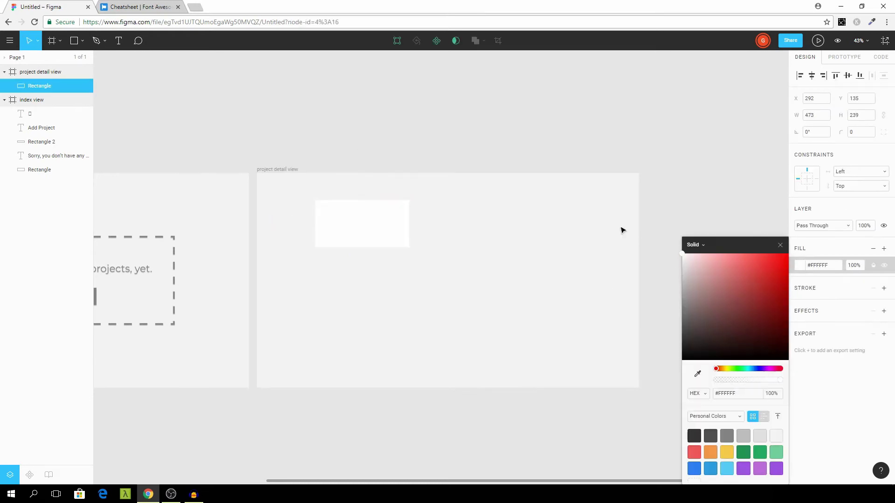
pyautogui.click(781, 245)
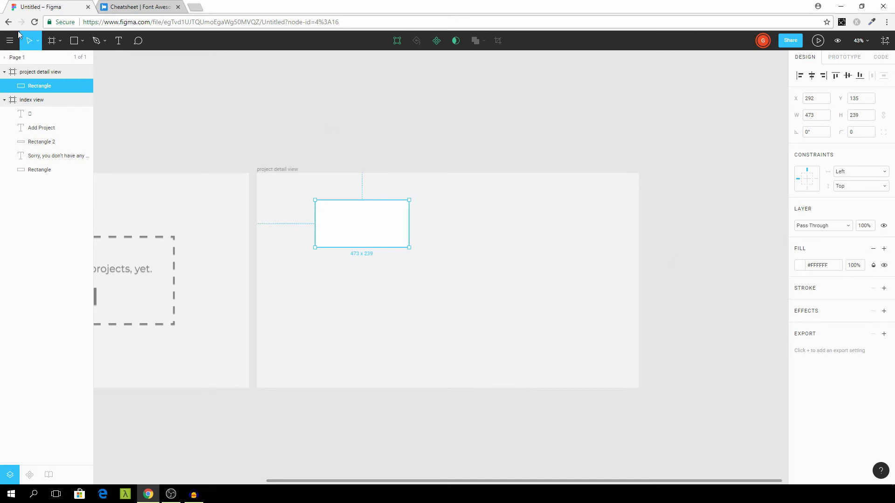
pyautogui.click(883, 311)
pyautogui.click(284, 132)
# - Darken the project detail view frame's background to the light grey #DFDFDF
pyautogui.hscroll(-3, 326, 243)
pyautogui.scroll(-1, 360, 275)
pyautogui.hscroll(-2, 271, 209)
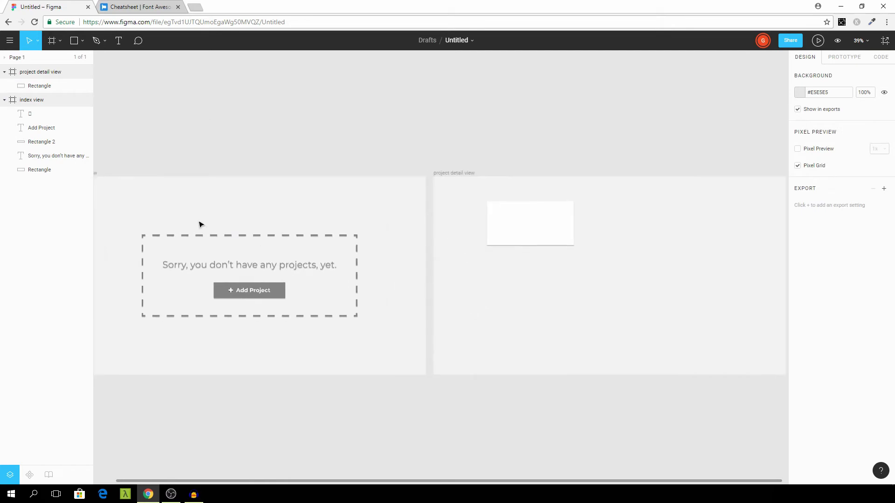
pyautogui.click(446, 174)
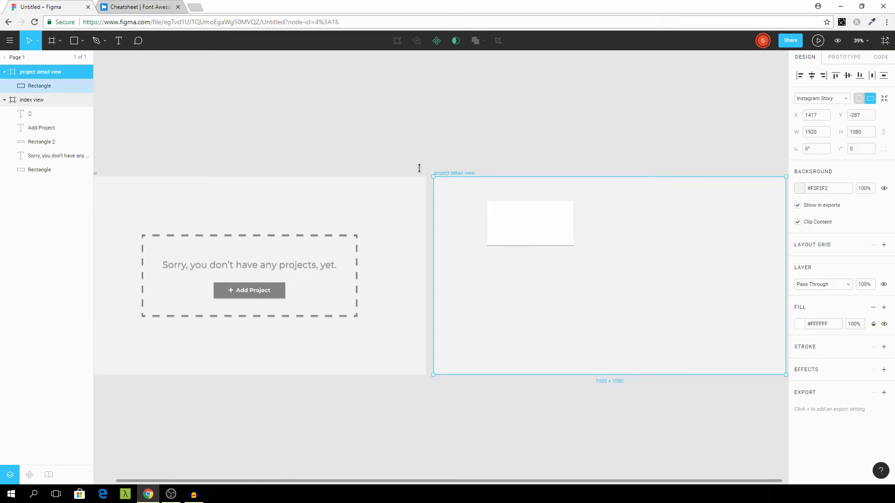
pyautogui.scroll(1, 447, 207)
pyautogui.hscroll(-2, 448, 207)
pyautogui.click(799, 188)
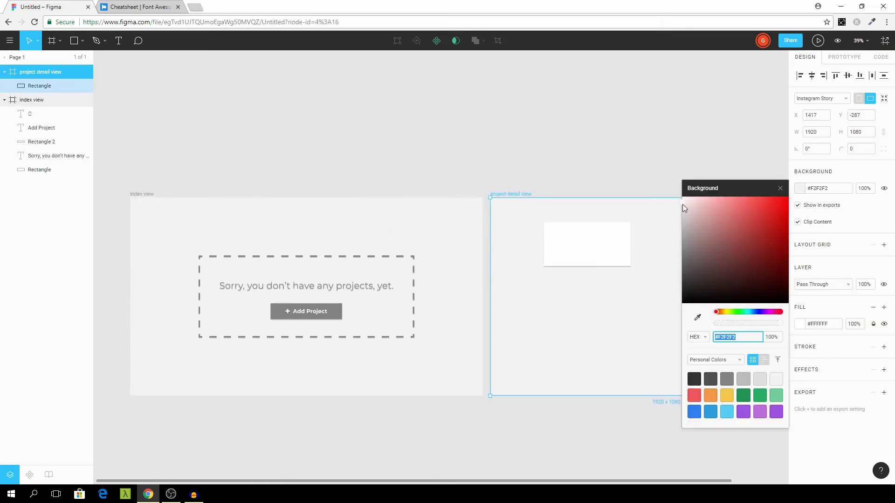
pyautogui.moveTo(681, 205); pyautogui.dragTo(678, 212)
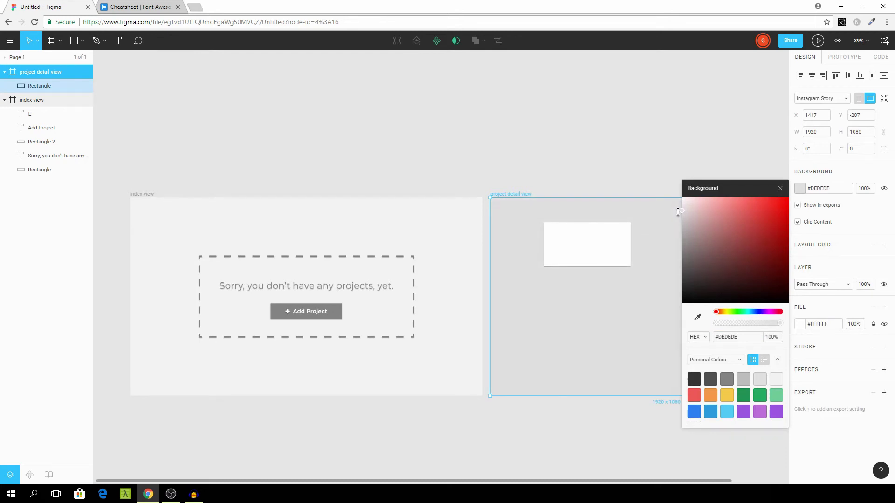
pyautogui.click(779, 189)
# - Copy the project detail view's background colour #DFDFDF to the index view frame
pyautogui.hotkey('ctrl', 'c')
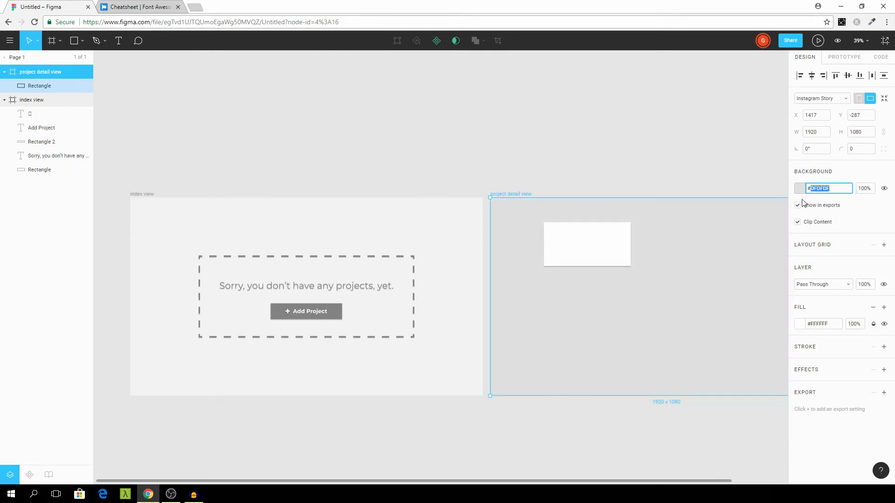
pyautogui.click(381, 245)
pyautogui.click(33, 99)
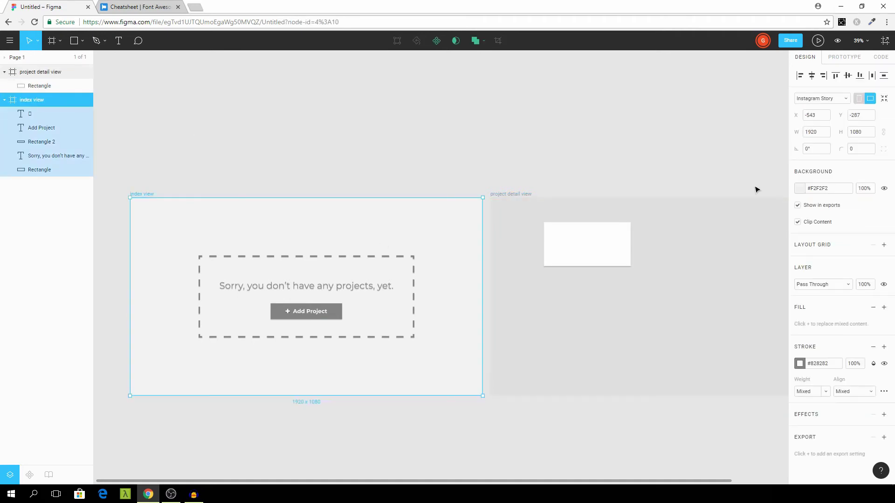
pyautogui.click(815, 188)
pyautogui.hotkey('ctrl', 'v')
pyautogui.press('Return')
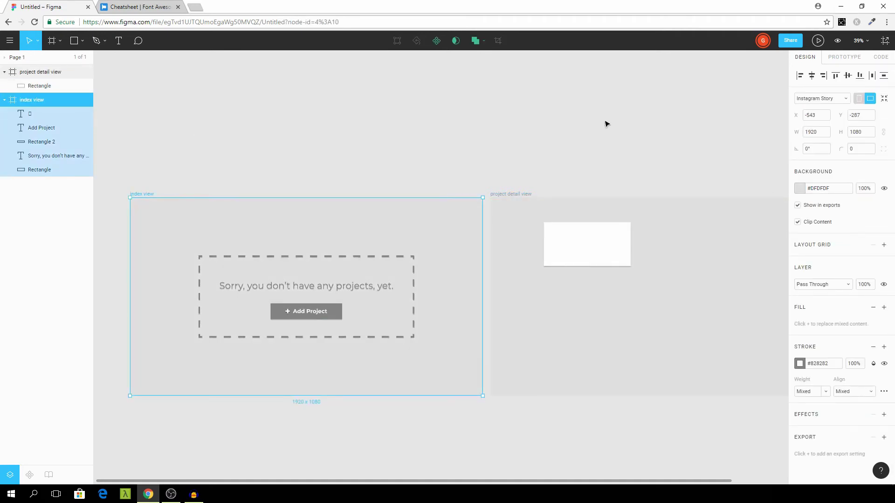
pyautogui.click(605, 124)
# - Shrink the white card in the project detail view to about 429 by 225
pyautogui.moveTo(430, 218); pyautogui.dragTo(584, 184)
pyautogui.scroll(-1, 480, 177)
pyautogui.moveTo(480, 177); pyautogui.dragTo(280, 135)
pyautogui.scroll(-4, 431, 186)
pyautogui.moveTo(445, 189); pyautogui.dragTo(429, 302)
pyautogui.scroll(6, 429, 312)
pyautogui.moveTo(461, 243); pyautogui.dragTo(394, 219)
pyautogui.click(419, 247)
pyautogui.scroll(3, 396, 245)
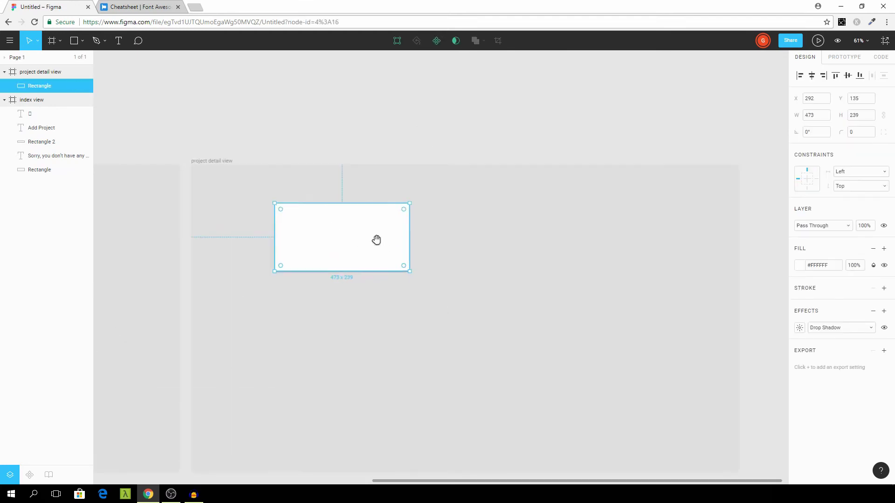
pyautogui.moveTo(404, 271); pyautogui.dragTo(391, 268)
# - Place two copies of the blank card beside it in an evenly spaced row
pyautogui.hotkey('ctrl', 'v')
pyautogui.moveTo(349, 233); pyautogui.dragTo(489, 234)
pyautogui.hotkey('ctrl', 'v')
pyautogui.hotkey('ctrl', 'z')
pyautogui.moveTo(346, 233); pyautogui.dragTo(600, 233)
pyautogui.moveTo(492, 233); pyautogui.dragTo(500, 234)
pyautogui.click(547, 255)
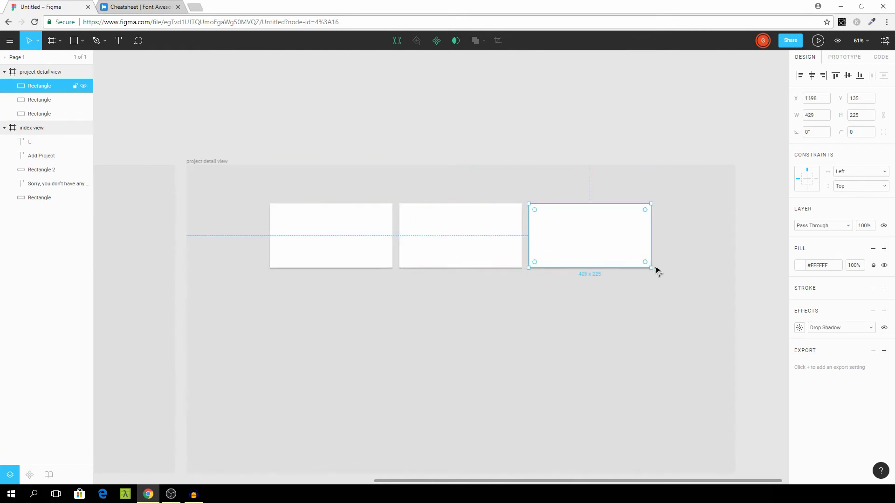
# - Delete the second and third blank cards, keeping only the first one
pyautogui.moveTo(701, 292); pyautogui.dragTo(353, 234)
pyautogui.click(525, 323)
pyautogui.scroll(-3, 527, 323)
pyautogui.moveTo(527, 324); pyautogui.dragTo(506, 282)
pyautogui.scroll(2, 500, 279)
pyautogui.scroll(1, 507, 282)
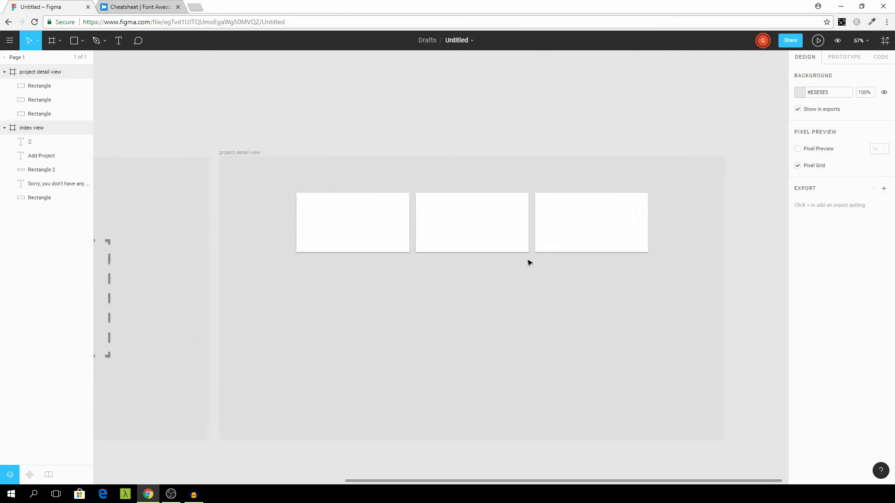
pyautogui.moveTo(696, 276); pyautogui.dragTo(400, 184)
pyautogui.press('Delete')
# - Add a "Total Budget" text label in the upper-left area of the card
pyautogui.scroll(4, 276, 208)
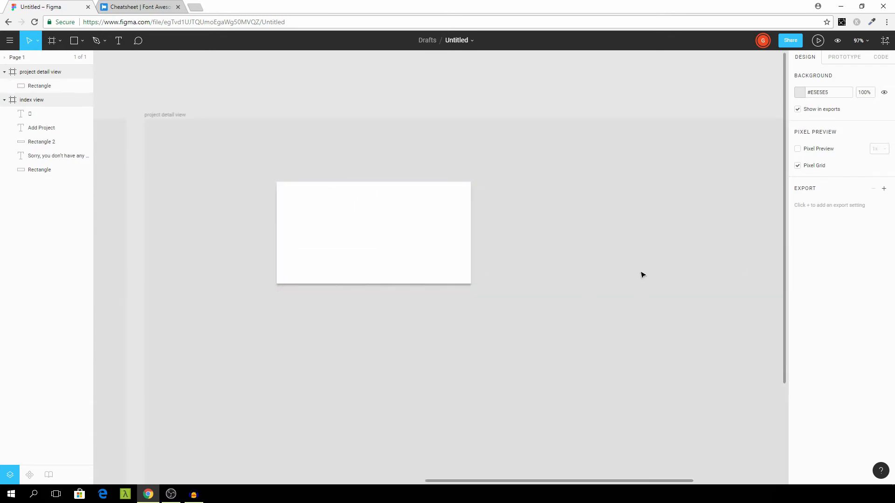
pyautogui.press('t')
pyautogui.scroll(1, 163, 120)
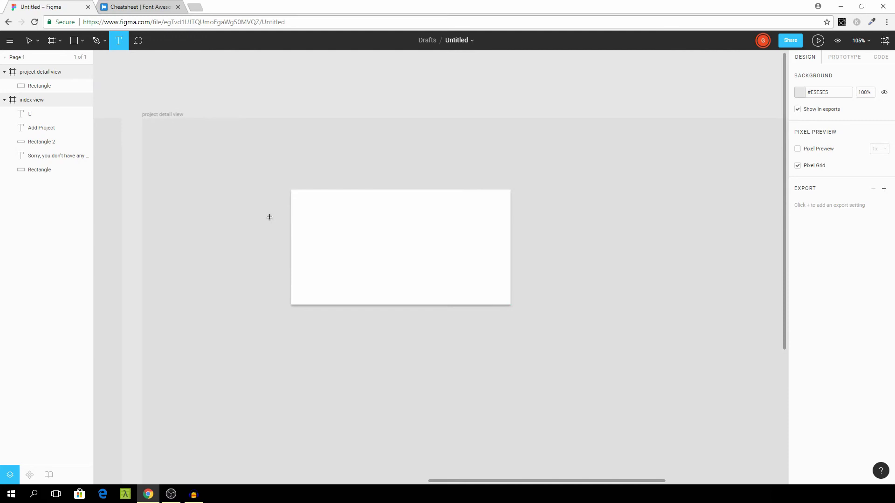
pyautogui.click(308, 213)
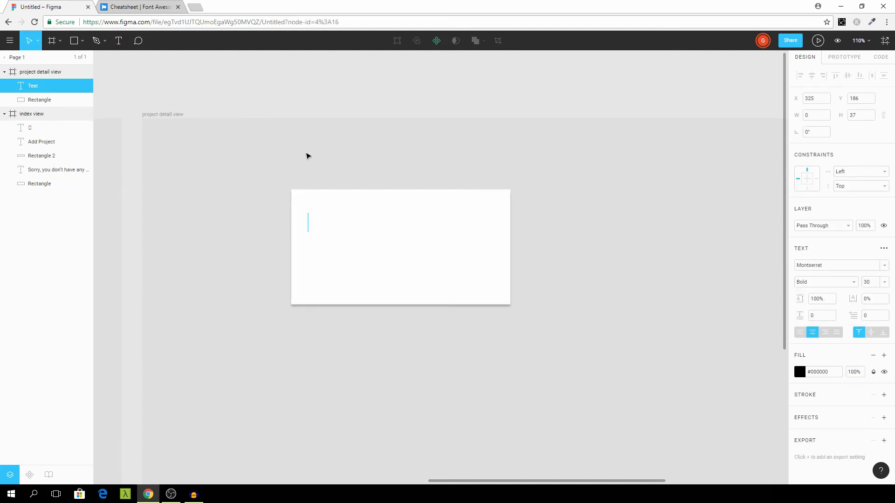
pyautogui.write('Total Budget')
pyautogui.press('Escape')
pyautogui.moveTo(275, 212); pyautogui.dragTo(327, 209)
pyautogui.click(127, 59)
# - Add the amount "$3000" as a second text below the "Total Budget" label
pyautogui.press('t')
pyautogui.click(314, 266)
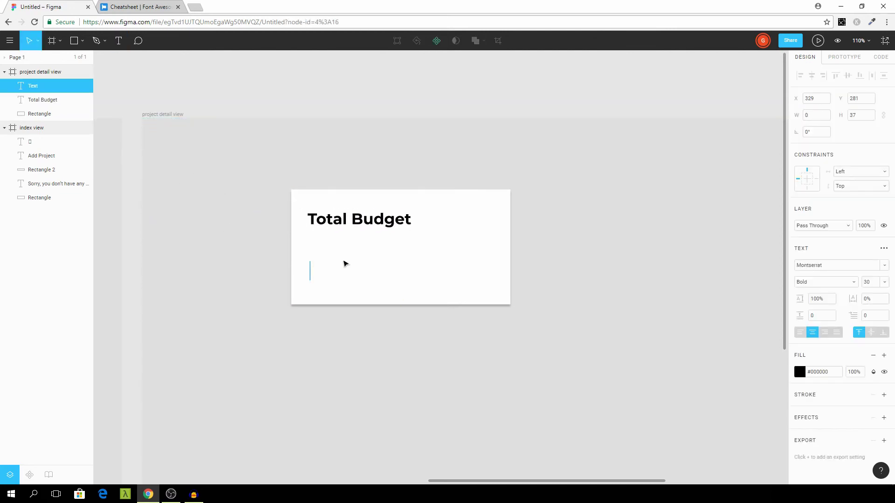
pyautogui.write('$300')
pyautogui.press('Escape')
pyautogui.write('0')
pyautogui.moveTo(335, 273); pyautogui.dragTo(311, 218)
# - Enlarge the "$3000" text to font size 80 and place it within the card
pyautogui.click(867, 282)
pyautogui.write('50')
pyautogui.press('Return')
pyautogui.click(867, 282)
pyautogui.write('70')
pyautogui.press('Return')
pyautogui.moveTo(324, 281); pyautogui.dragTo(403, 272)
pyautogui.click(283, 284)
pyautogui.scroll(-2, 284, 284)
pyautogui.click(358, 272)
pyautogui.click(866, 281)
pyautogui.write('80')
pyautogui.press('Return')
# - Left-align the "Total Budget" label and the "$3000" amount close together inside the card
pyautogui.click(373, 235)
pyautogui.click(381, 268)
pyautogui.click(426, 262)
pyautogui.scroll(3, 324, 257)
pyautogui.moveTo(341, 235); pyautogui.dragTo(340, 229)
pyautogui.moveTo(351, 280); pyautogui.dragTo(315, 274)
pyautogui.scroll(-6, 342, 317)
pyautogui.scroll(4, 394, 331)
pyautogui.click(310, 243)
pyautogui.keyDown('shift'); pyautogui.click(310, 274); pyautogui.keyUp('shift')
pyautogui.hotkey('ctrl', 's')
pyautogui.scroll(-2, 473, 308)
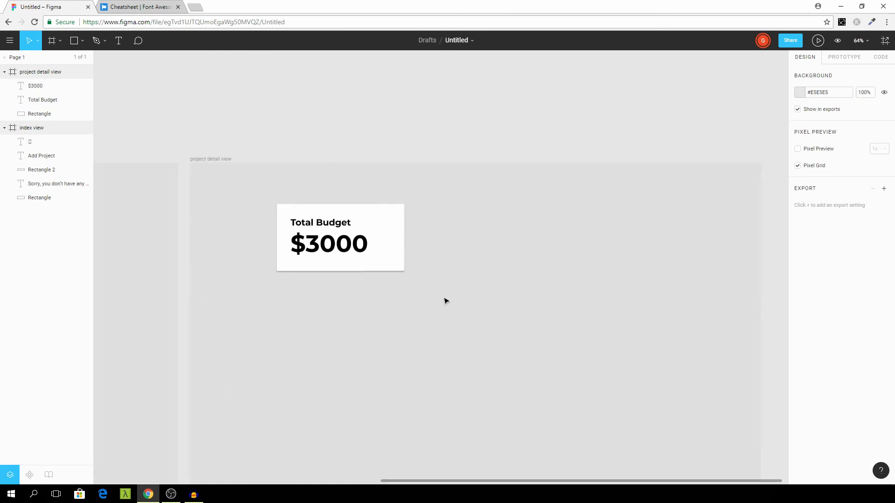
# - Group the card rectangle with its two texts and rename the group as Widget
pyautogui.moveTo(257, 187); pyautogui.dragTo(447, 300)
pyautogui.hotkey('ctrl', 'g')
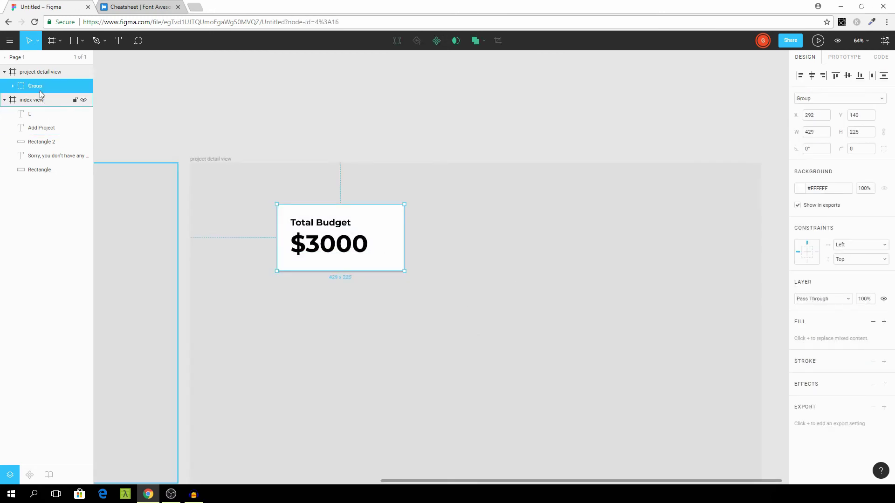
pyautogui.doubleClick(39, 88)
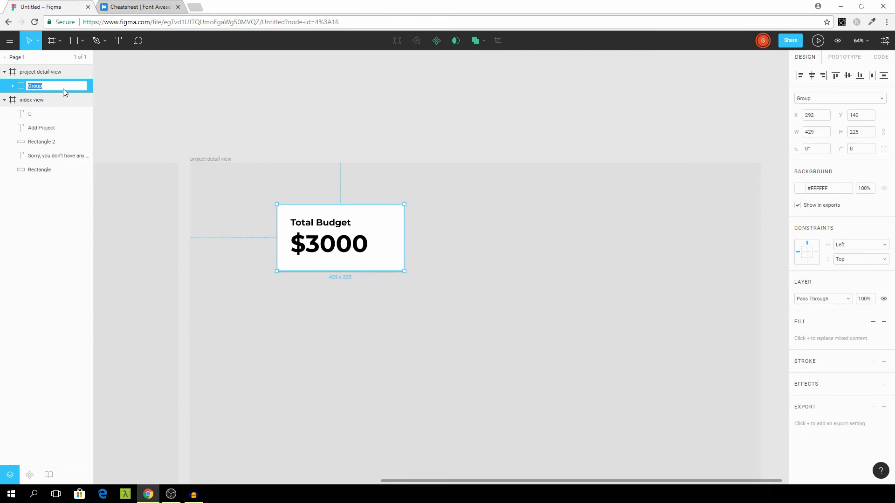
pyautogui.write('Widget')
pyautogui.press('Return')
# - Duplicate the Widget group twice to form a row of three evenly spaced cards
pyautogui.hotkey('ctrl', 'd')
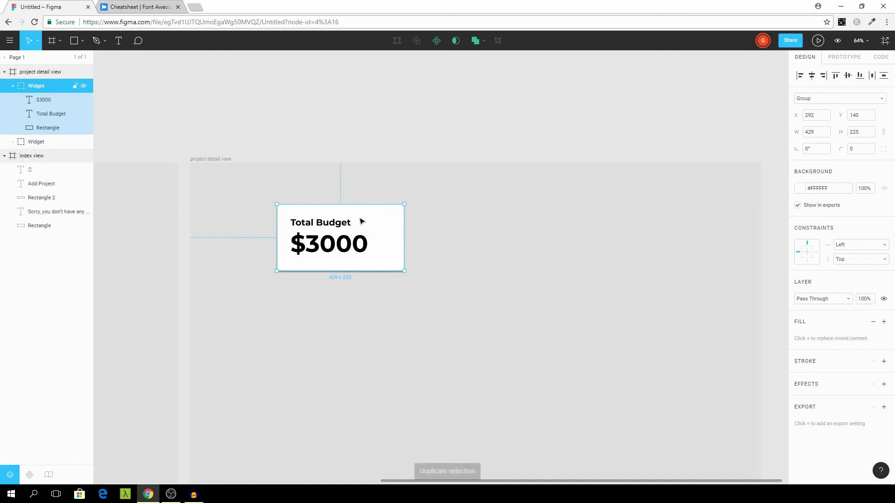
pyautogui.moveTo(371, 222); pyautogui.dragTo(520, 227)
pyautogui.hotkey('ctrl', 'd')
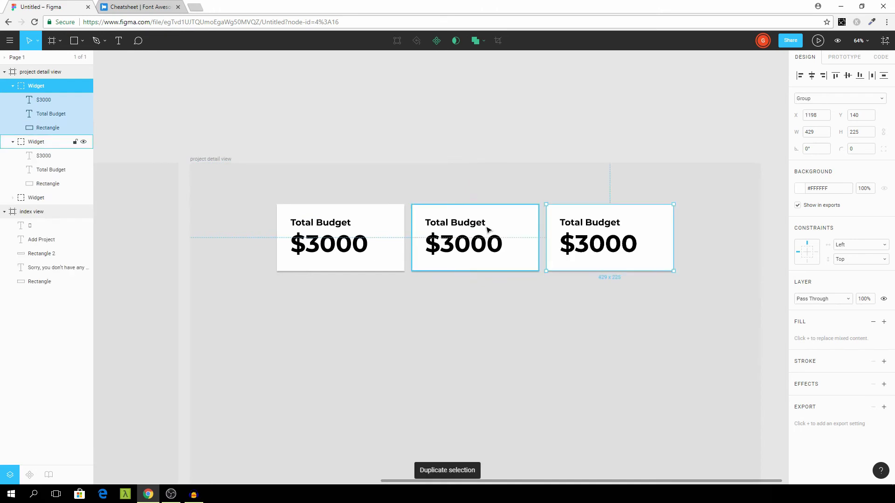
pyautogui.click(569, 169)
pyautogui.scroll(-3, 511, 270)
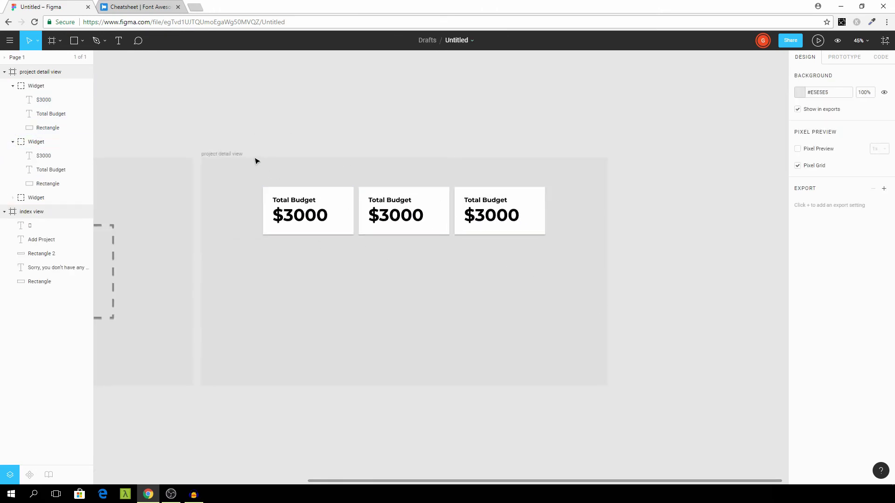
# - Change the second card's label to "Budget Left" and the third card's to "Total Transactions", keeping them left-aligned
pyautogui.moveTo(265, 166); pyautogui.dragTo(575, 256)
pyautogui.scroll(5, 422, 199)
pyautogui.doubleClick(386, 163)
pyautogui.write('Budget Left')
pyautogui.scroll(2, 383, 189)
pyautogui.doubleClick(564, 161)
pyautogui.write('Transactions')
pyautogui.press('Escape')
pyautogui.moveTo(564, 161); pyautogui.dragTo(580, 160)
# - Change the third card's value to "13", left-aligned under its label, and the second card's value to "$1190"
pyautogui.doubleClick(572, 198)
pyautogui.write('13')
pyautogui.press('Escape')
pyautogui.moveTo(591, 200); pyautogui.dragTo(553, 200)
pyautogui.doubleClick(406, 194)
pyautogui.write('$1190')
pyautogui.press('Escape')
pyautogui.press('Escape')
pyautogui.scroll(-3, 399, 269)
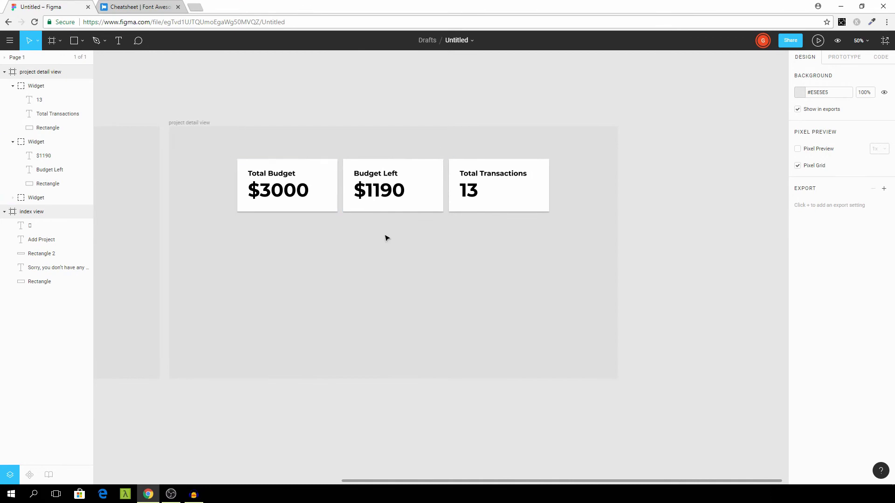
# - Draw a bar about 1335 by 85 below the three cards, spanning their full width, with #FFFFFF fill
pyautogui.click(71, 43)
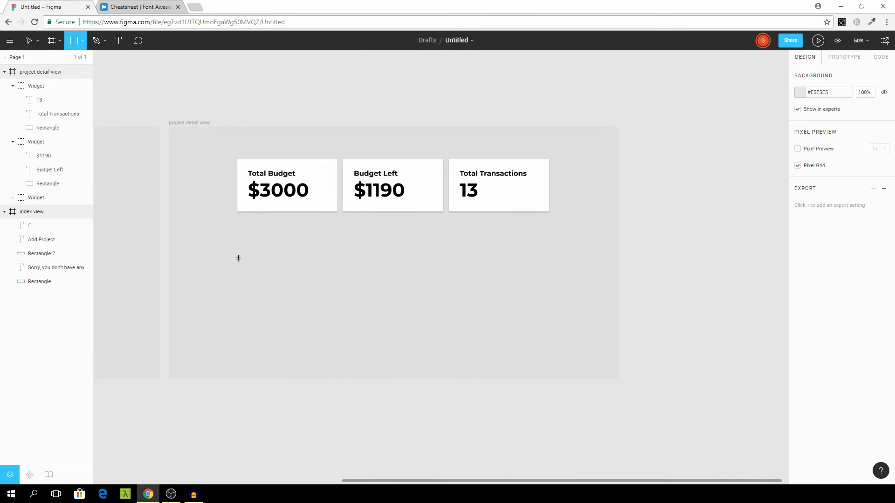
pyautogui.moveTo(236, 257); pyautogui.dragTo(549, 278)
pyautogui.moveTo(402, 274)
pyautogui.mouseDown()
pyautogui.moveTo(422, 271)
pyautogui.moveTo(410, 282)
pyautogui.mouseUp()
pyautogui.scroll(2, 321, 273)
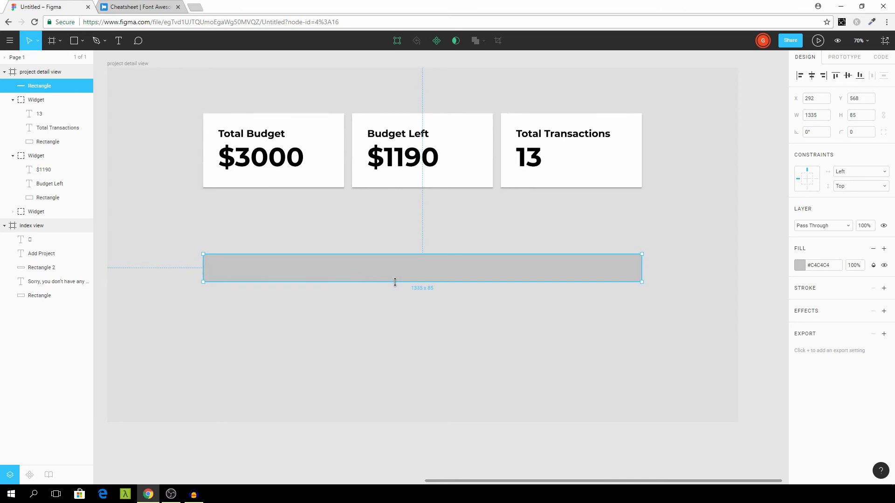
pyautogui.click(799, 265)
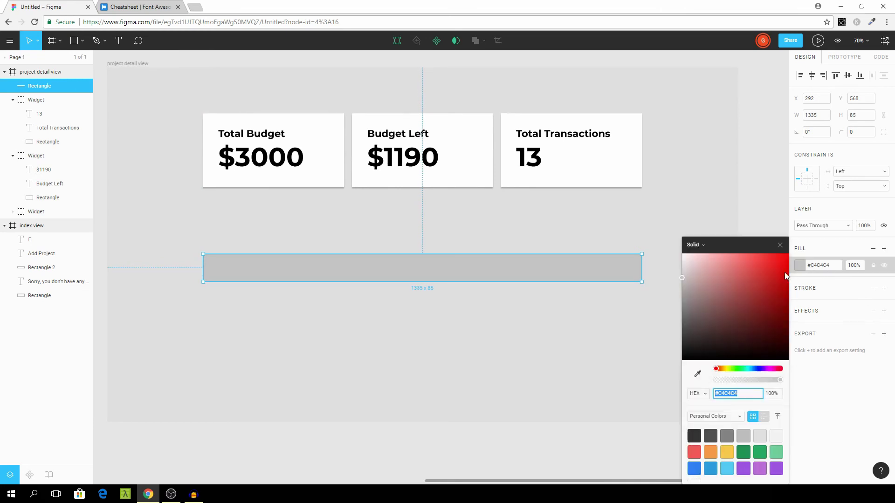
pyautogui.moveTo(686, 273); pyautogui.dragTo(682, 254)
pyautogui.click(780, 245)
pyautogui.click(641, 306)
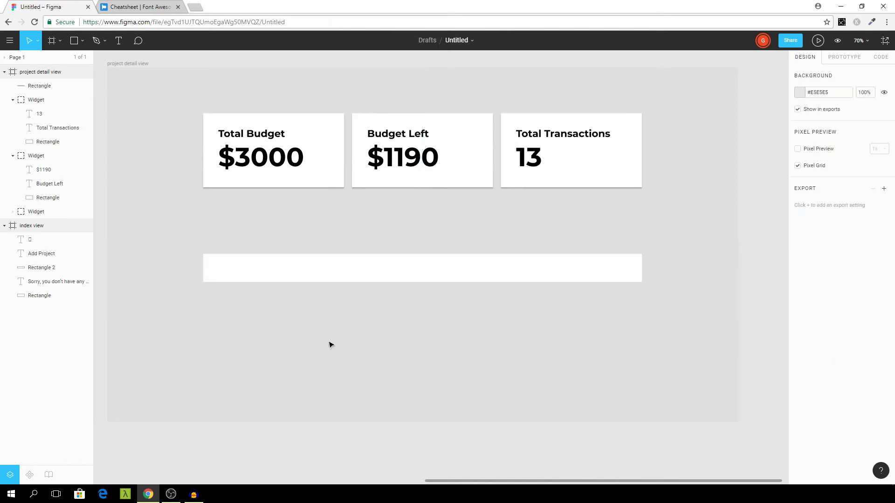
# - Add a default drop shadow to the white bar below the cards
pyautogui.scroll(-3, 385, 342)
pyautogui.scroll(3, 342, 326)
pyautogui.click(499, 295)
pyautogui.hscroll(1, 509, 319)
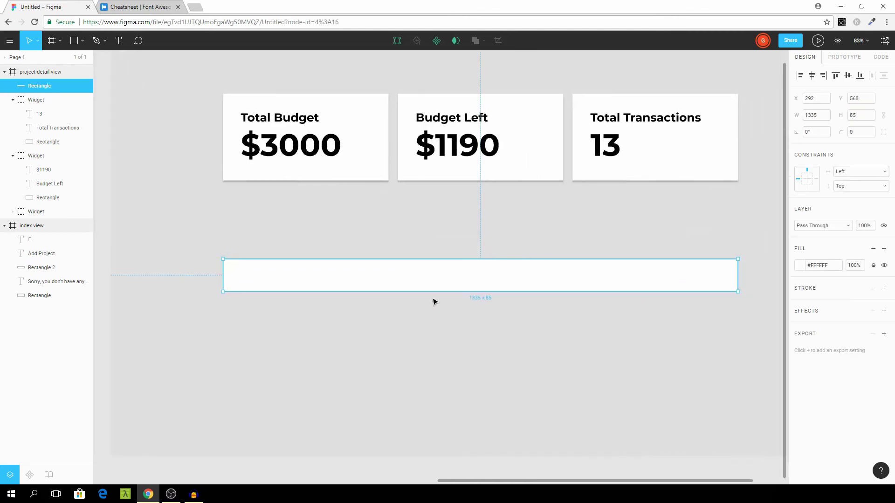
pyautogui.click(883, 312)
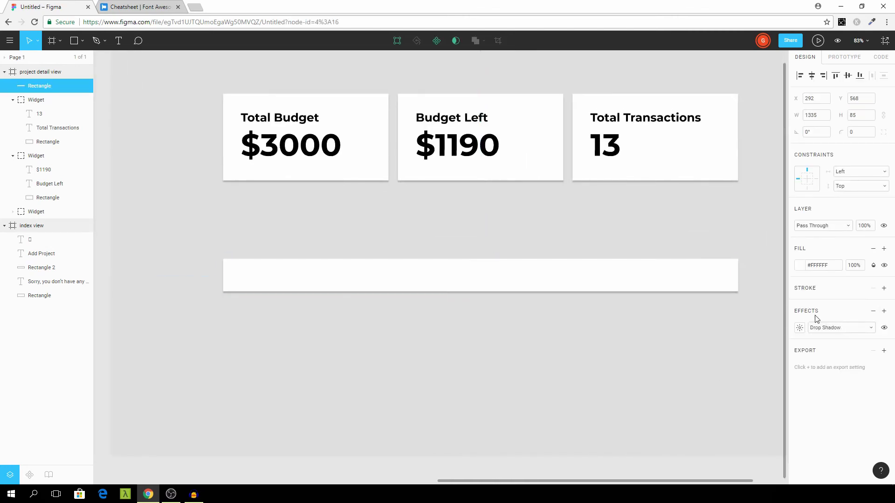
pyautogui.click(497, 364)
pyautogui.scroll(1, 488, 352)
pyautogui.click(478, 301)
pyautogui.press('Escape')
# - Add the text "Page Design" on the bar and set its font weight to Regular
pyautogui.click(118, 41)
pyautogui.click(360, 285)
pyautogui.write('Page Designn')
pyautogui.press('BackSpace')
pyautogui.hotkey('ctrl', 'a')
pyautogui.click(848, 282)
pyautogui.click(822, 213)
# - Set the "Page Design" text's font size to 35 and position it within the bar
pyautogui.click(870, 282)
pyautogui.write('30')
pyautogui.press('Return')
pyautogui.click(869, 281)
pyautogui.write('40')
pyautogui.click(459, 376)
pyautogui.moveTo(387, 297); pyautogui.dragTo(439, 282)
pyautogui.click(870, 282)
pyautogui.write('35')
pyautogui.click(511, 321)
# - Add the text "$249" on the bar to the right of "Page Design"
pyautogui.scroll(-3, 383, 292)
pyautogui.click(362, 307)
pyautogui.click(379, 285)
pyautogui.click(385, 312)
pyautogui.scroll(1, 405, 324)
pyautogui.click(330, 281)
pyautogui.doubleClick(440, 281)
pyautogui.press('BackSpace')
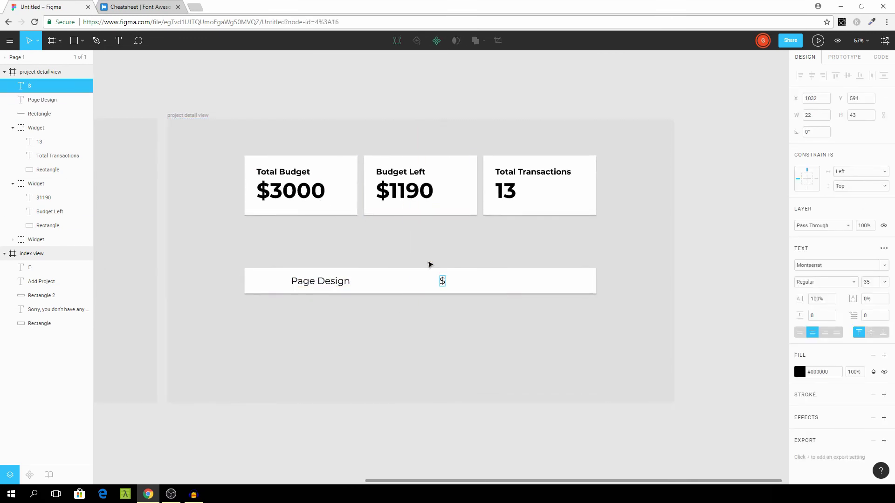
pyautogui.press('Escape')
# - Set the "$249" text's font size to 32 and align it vertically with "Page Design"
pyautogui.scroll(2, 478, 347)
pyautogui.click(869, 281)
pyautogui.write('32')
pyautogui.press('Return')
pyautogui.moveTo(422, 254); pyautogui.dragTo(422, 238)
pyautogui.scroll(4, 461, 279)
pyautogui.scroll(1, 391, 248)
pyautogui.scroll(-5, 421, 291)
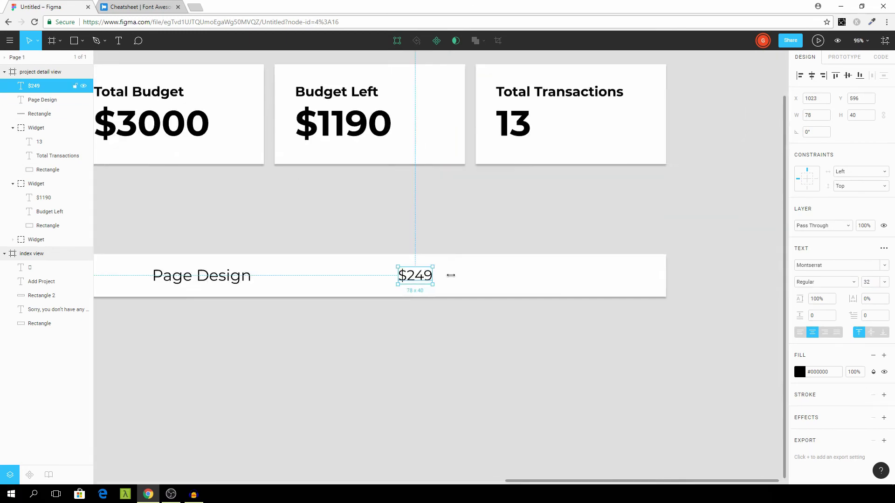
pyautogui.click(442, 308)
# - Add the text "Development" after the price at font size 25 and position it within the bar
pyautogui.scroll(-1, 446, 310)
pyautogui.hscroll(1, 446, 310)
pyautogui.press('t')
pyautogui.click(404, 269)
pyautogui.write('Development')
pyautogui.hotkey('ctrl', 'a')
pyautogui.click(867, 282)
pyautogui.write('25')
pyautogui.press('Return')
pyautogui.click(36, 45)
pyautogui.moveTo(415, 271); pyautogui.dragTo(461, 264)
# - Make the "Development" text bold and adjust its horizontal position on the bar
pyautogui.click(849, 282)
pyautogui.click(820, 348)
pyautogui.click(619, 307)
pyautogui.moveTo(337, 266); pyautogui.dragTo(312, 267)
pyautogui.click(468, 307)
pyautogui.scroll(-4, 468, 308)
pyautogui.scroll(5, 467, 301)
# - Switch to the Font Awesome cheatsheet, search for "trash" and "times", and copy the times icon
pyautogui.click(139, 7)
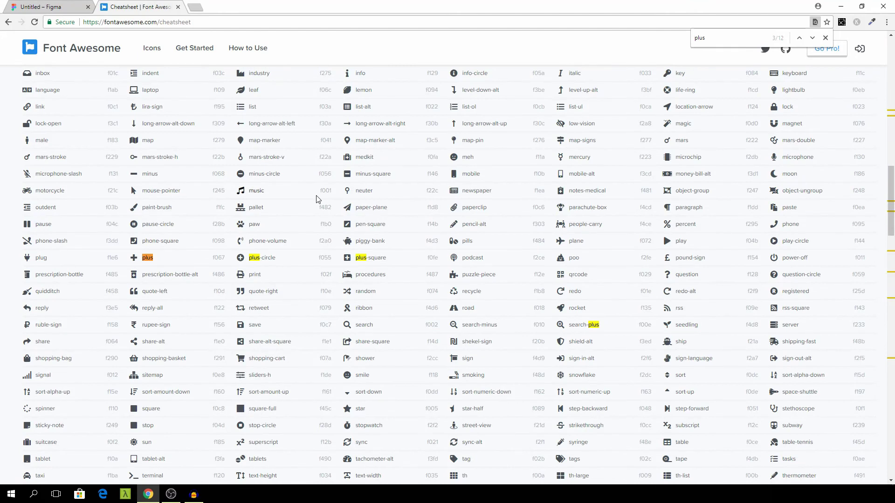
pyautogui.press('Escape')
pyautogui.hotkey('ctrl', 'f')
pyautogui.write('trash')
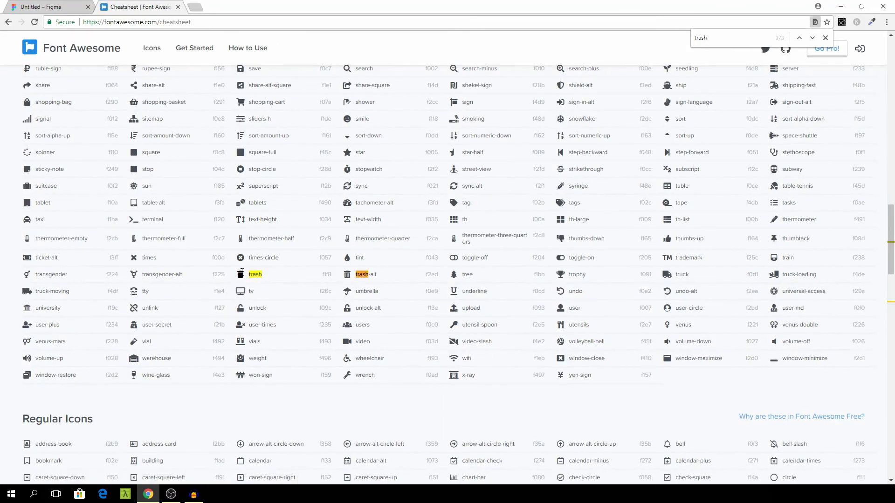
pyautogui.write('times')
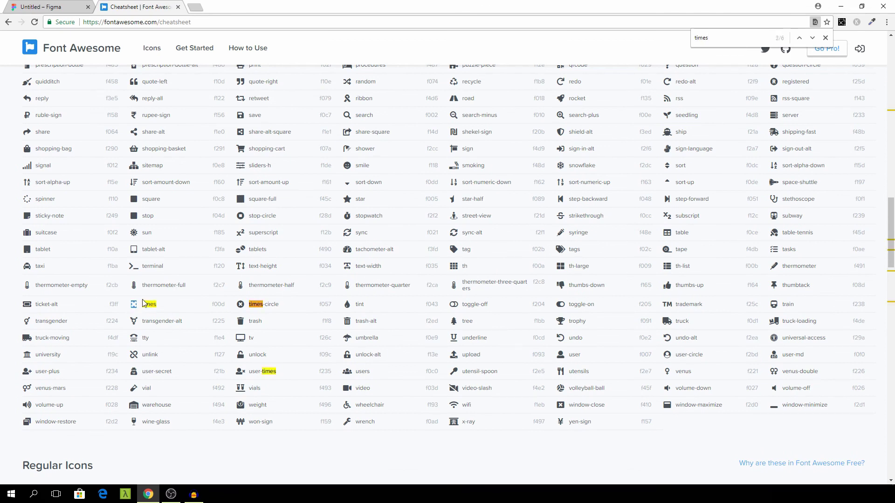
# - Back in Figma, add the copied times icon at the bar's right end in the FontAwesome font with #EB5757 fill
pyautogui.hotkey('ctrl', 'Tab')
pyautogui.click(474, 281)
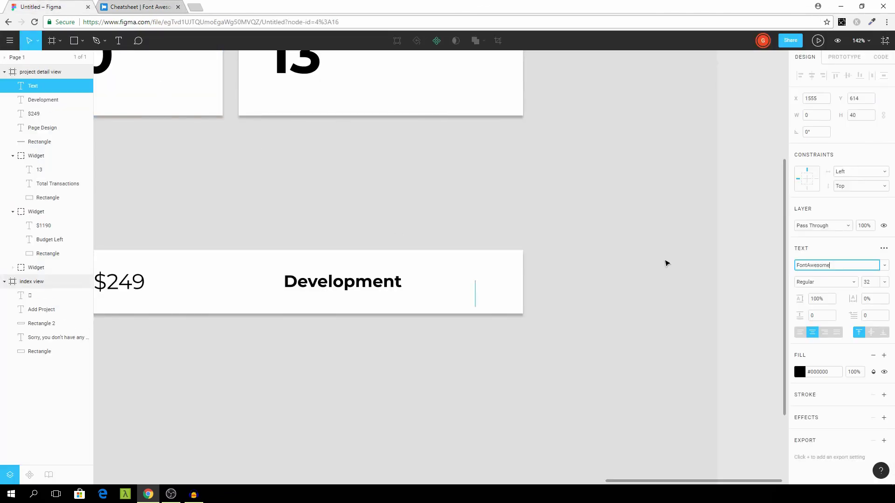
pyautogui.click(799, 372)
pyautogui.click(749, 291)
pyautogui.click(439, 265)
pyautogui.click(799, 372)
pyautogui.click(694, 452)
pyautogui.click(820, 355)
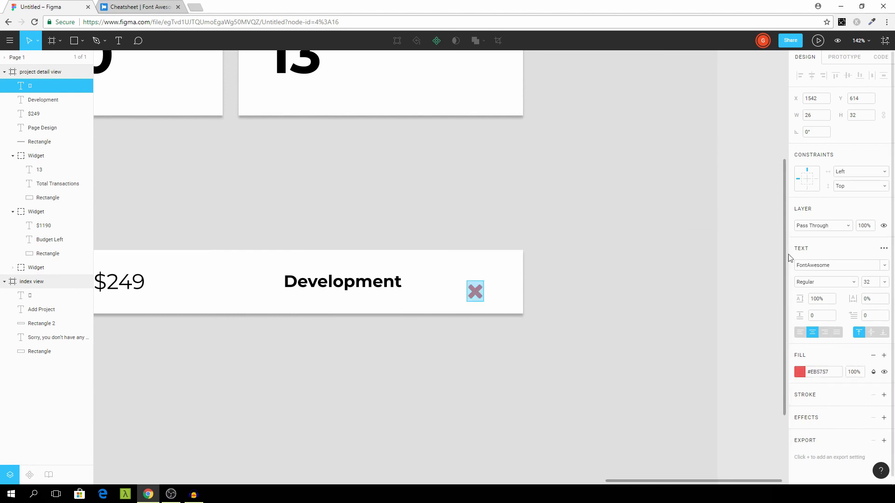
# - Add a drop shadow to the red times icon and center it vertically within the bar
pyautogui.click(883, 417)
pyautogui.click(884, 282)
pyautogui.click(873, 415)
pyautogui.moveTo(479, 302); pyautogui.dragTo(491, 291)
pyautogui.press('Escape')
pyautogui.moveTo(182, 320); pyautogui.dragTo(316, 322)
pyautogui.scroll(-2, 473, 340)
pyautogui.scroll(1, 474, 340)
pyautogui.click(536, 281)
pyautogui.click(511, 327)
pyautogui.hotkey('ctrl', 's')
pyautogui.scroll(-3, 511, 328)
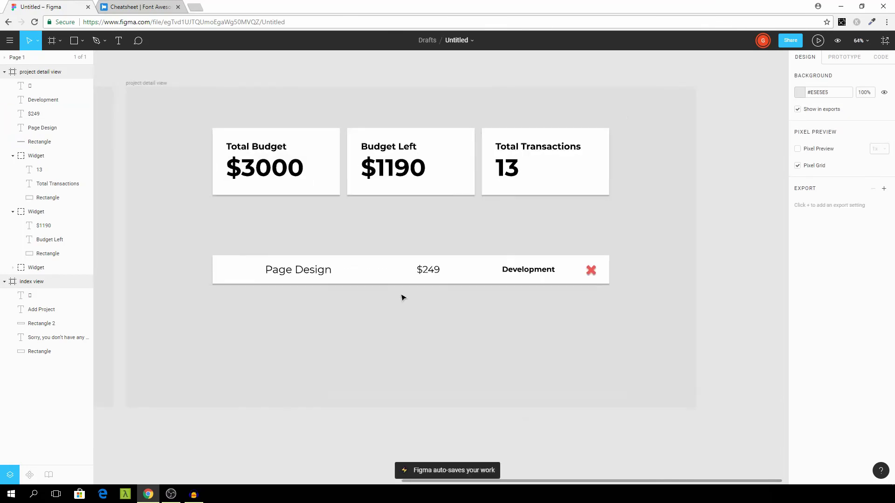
# - Group the bar with its texts and icon, and place a duplicate of the group directly below it
pyautogui.moveTo(192, 249); pyautogui.dragTo(624, 283)
pyautogui.hotkey('ctrl', 'g')
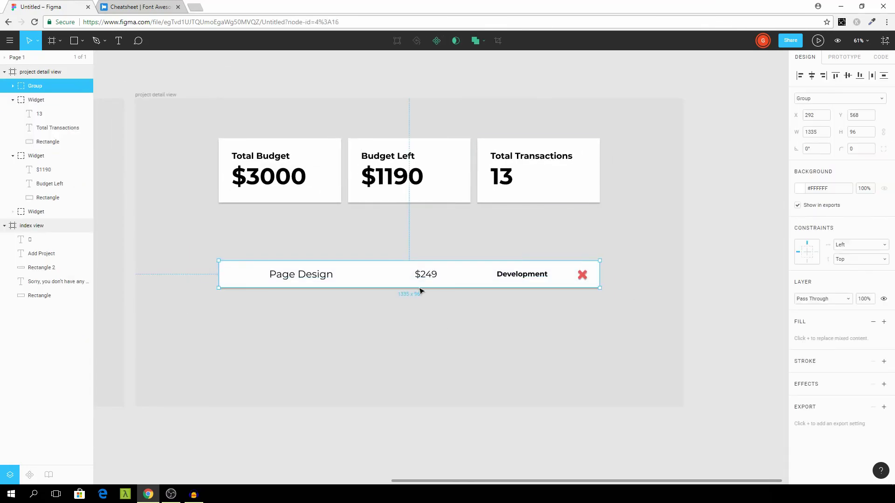
pyautogui.hotkey('ctrl', 'd')
pyautogui.moveTo(373, 274); pyautogui.dragTo(373, 299)
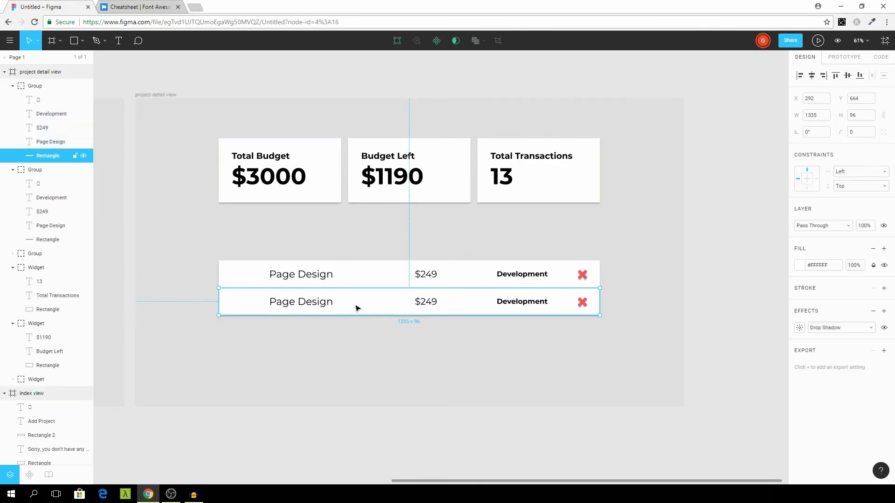
# - Change the second row's background fill to a very light gray
pyautogui.click(798, 265)
pyautogui.moveTo(683, 256); pyautogui.dragTo(679, 263)
pyautogui.click(585, 331)
pyautogui.scroll(1, 585, 331)
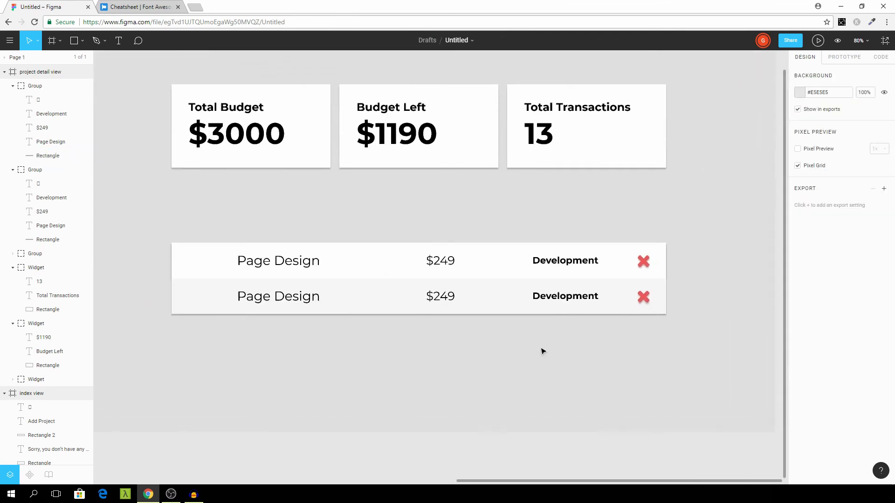
# - Duplicate the white and gray rows together and place the copies directly below to form four alternating rows
pyautogui.moveTo(648, 335); pyautogui.dragTo(606, 261)
pyautogui.hotkey('ctrl', 'd')
pyautogui.moveTo(384, 260); pyautogui.dragTo(460, 333)
pyautogui.click(394, 412)
pyautogui.scroll(-5, 393, 412)
pyautogui.hotkey('ctrl', 's')
pyautogui.scroll(5, 371, 410)
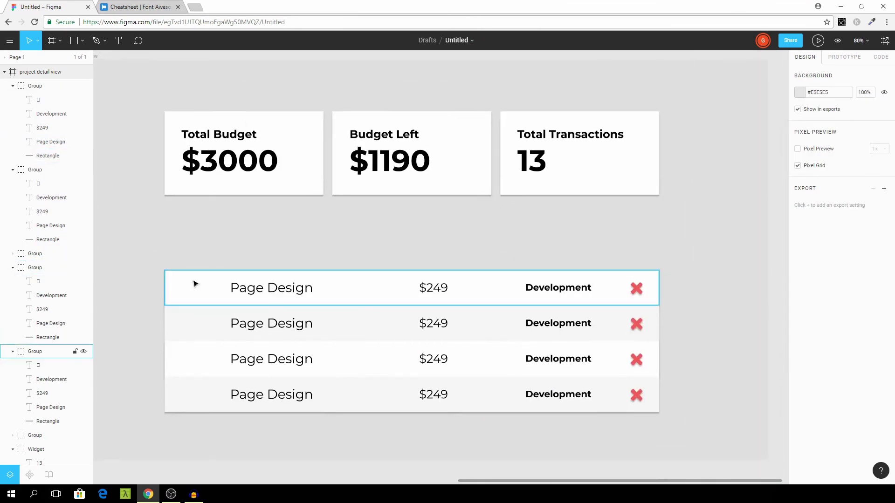
# - Delete the extra duplicate group stacked on the first transaction row
pyautogui.moveTo(215, 281); pyautogui.dragTo(498, 224)
pyautogui.hotkey('ctrl', 'z')
pyautogui.click(339, 279)
pyautogui.press('Delete')
pyautogui.moveTo(566, 281); pyautogui.dragTo(493, 295)
pyautogui.moveTo(169, 258); pyautogui.dragTo(261, 252)
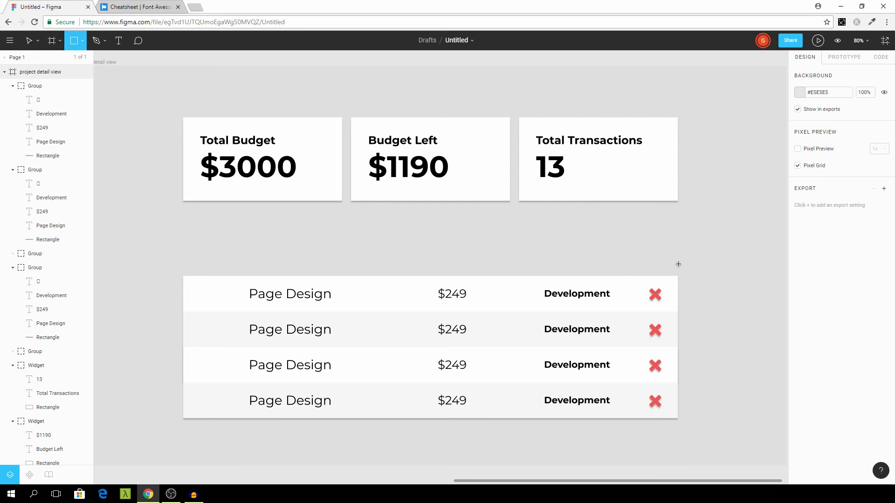
# - Draw a rectangle about 362 by 73 above the right end of the transaction rows and fill it with #6FCF97
pyautogui.moveTo(678, 264)
pyautogui.mouseDown()
pyautogui.moveTo(577, 254)
pyautogui.moveTo(570, 239)
pyautogui.moveTo(543, 238)
pyautogui.mouseUp()
pyautogui.click(801, 265)
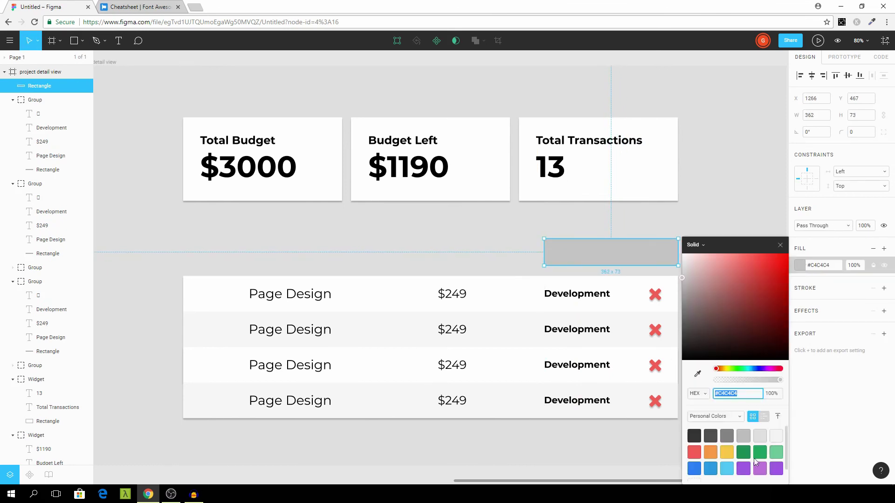
pyautogui.click(775, 452)
pyautogui.click(760, 452)
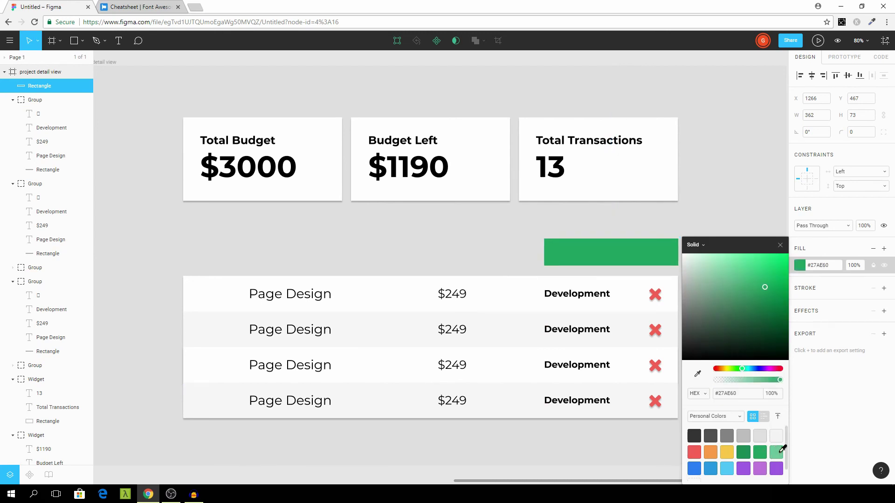
pyautogui.click(777, 451)
pyautogui.press('Escape')
# - Narrow the green rectangle to 361 so its right edge lines up with the transaction rows
pyautogui.moveTo(650, 254); pyautogui.dragTo(656, 258)
pyautogui.scroll(5, 495, 340)
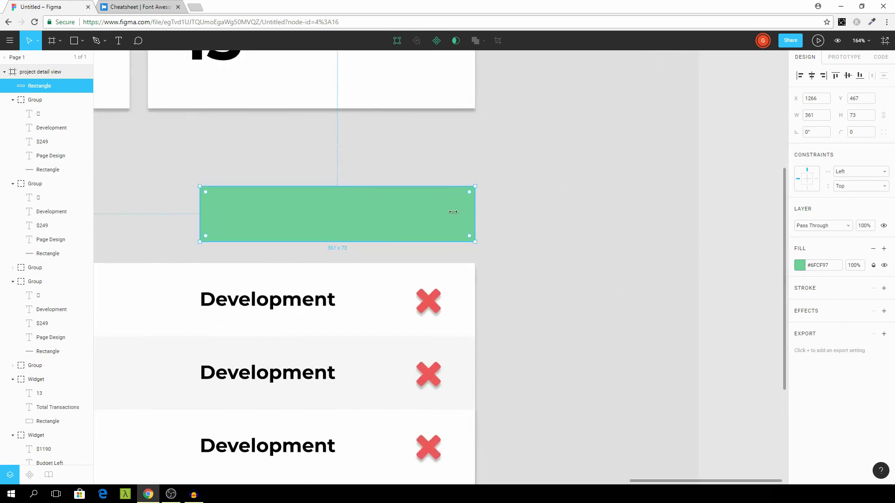
pyautogui.click(541, 380)
pyautogui.scroll(-6, 545, 363)
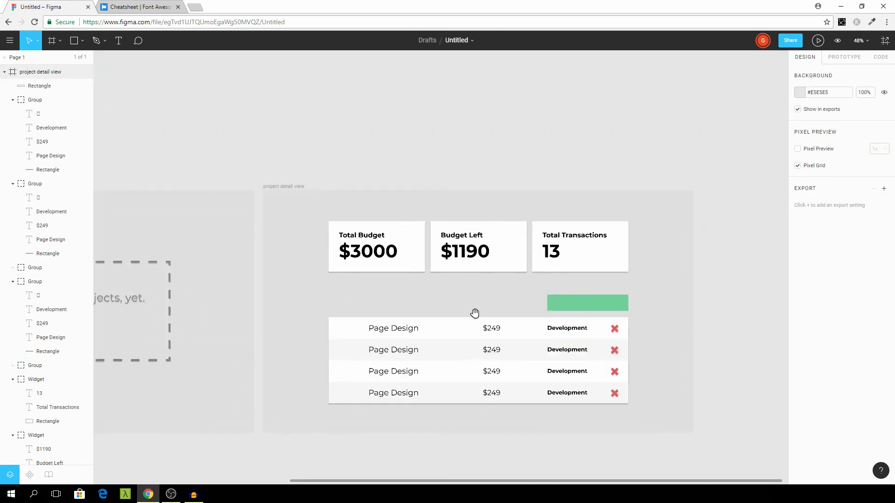
# - Copy the plus icon and "Add Project" label from the button in the index view
pyautogui.scroll(2, 529, 326)
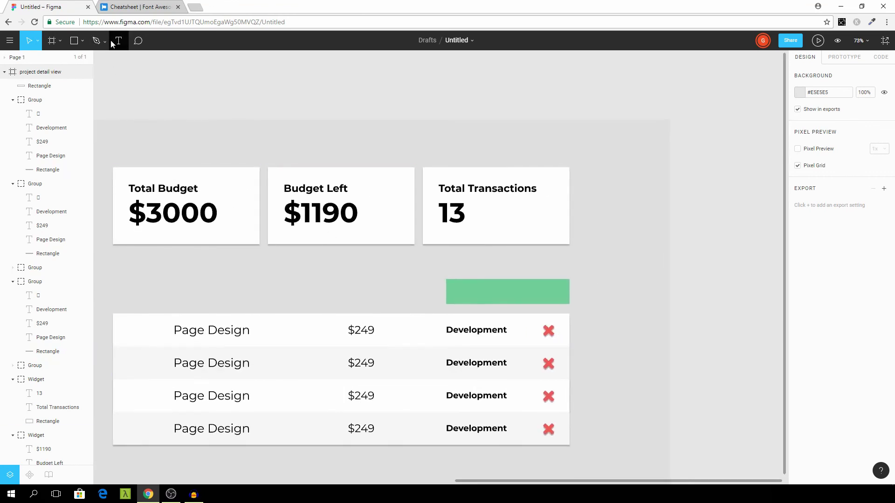
pyautogui.click(124, 46)
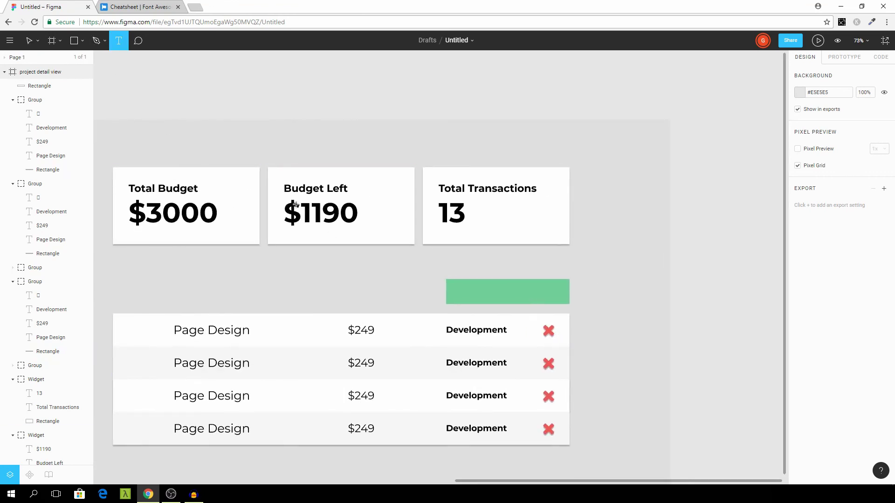
pyautogui.hscroll(-10, 214, 208)
pyautogui.scroll(-2, 214, 208)
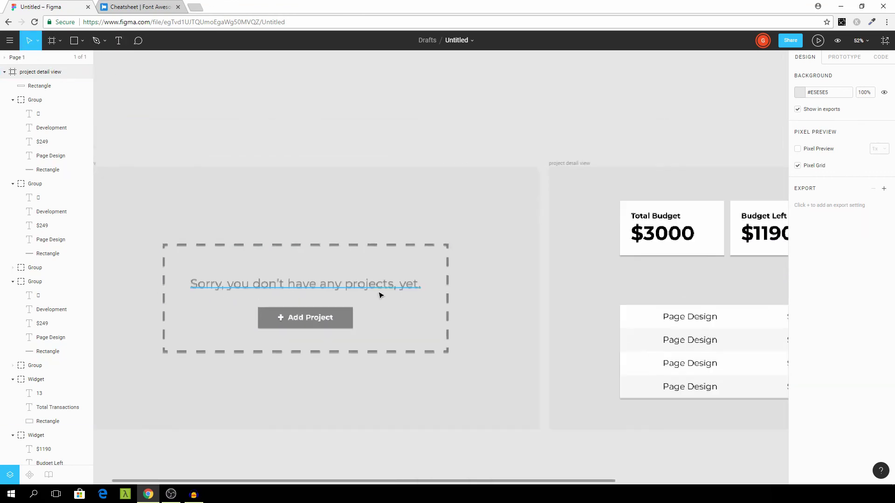
pyautogui.click(377, 307)
pyautogui.keyDown('shift'); pyautogui.click(371, 309); pyautogui.keyUp('shift')
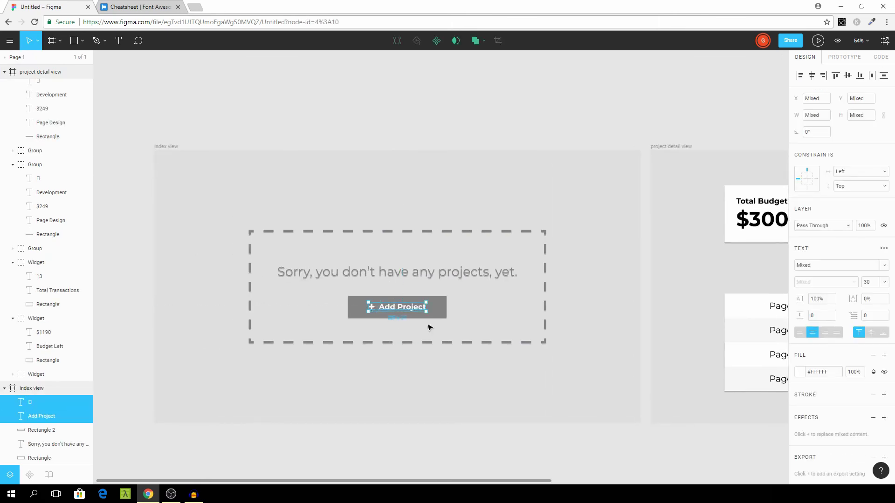
pyautogui.hscroll(10, 421, 297)
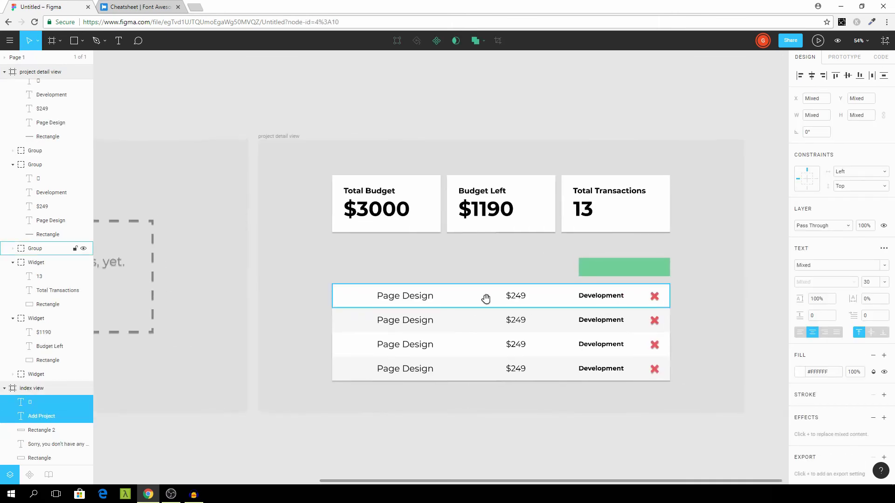
# - Paste the plus icon and label into the project detail view and move them onto the green rectangle
pyautogui.click(517, 274)
pyautogui.hotkey('ctrl', 'v')
pyautogui.scroll(5, 429, 333)
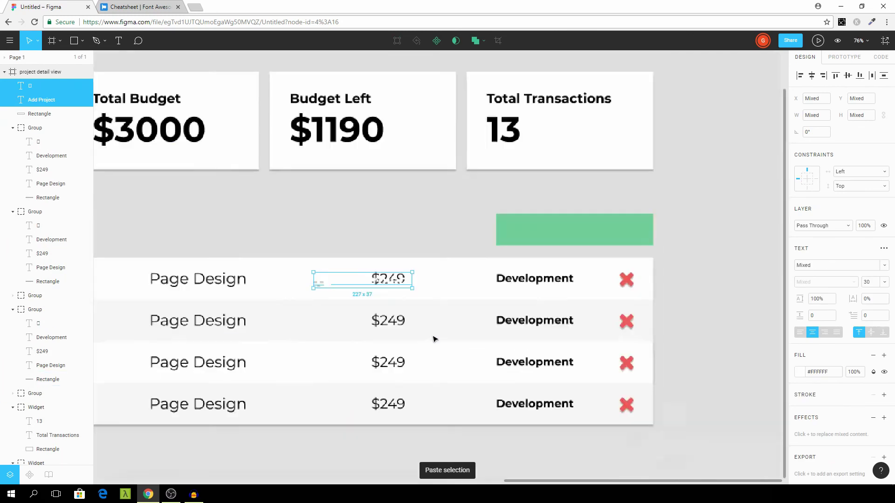
pyautogui.moveTo(410, 274); pyautogui.dragTo(574, 236)
pyautogui.click(688, 246)
pyautogui.moveTo(574, 293); pyautogui.dragTo(428, 315)
# - Change the pasted button label to "Add Expense"
pyautogui.scroll(1, 427, 315)
pyautogui.scroll(-3, 419, 315)
pyautogui.scroll(1, 419, 275)
pyautogui.doubleClick(419, 276)
pyautogui.write('Expense')
pyautogui.press('Escape')
pyautogui.scroll(3, 378, 277)
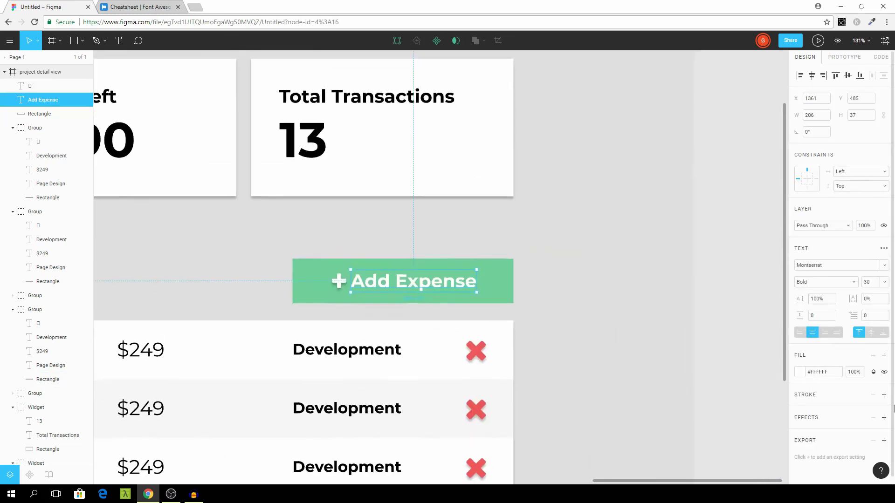
# - Add drop shadows to the "Add Expense" label and its green button background
pyautogui.click(883, 418)
pyautogui.click(883, 418)
pyautogui.click(605, 396)
pyautogui.moveTo(177, 361); pyautogui.dragTo(271, 344)
pyautogui.scroll(-3, 503, 362)
pyautogui.click(300, 347)
pyautogui.click(698, 354)
# - Set the "Add Expense" label's font size to 26 and adjust the positions of the label and plus icon
pyautogui.scroll(4, 616, 381)
pyautogui.click(408, 234)
pyautogui.scroll(-5, 510, 326)
pyautogui.scroll(5, 409, 224)
pyautogui.click(865, 282)
pyautogui.write('26')
pyautogui.press('Return')
pyautogui.moveTo(449, 226); pyautogui.dragTo(446, 226)
pyautogui.moveTo(342, 225); pyautogui.dragTo(349, 228)
pyautogui.hotkey('ctrl', 's')
# - Nudge the plus icon and "Add Expense" label together slightly left to center them on the green button
pyautogui.click(412, 228)
pyautogui.keyDown('shift'); pyautogui.click(345, 225); pyautogui.keyUp('shift')
pyautogui.press('Left')
pyautogui.press('Left')
pyautogui.press('Left')
pyautogui.scroll(-5, 629, 284)
pyautogui.scroll(4, 610, 279)
pyautogui.click(559, 266)
pyautogui.press('Escape')
pyautogui.scroll(-10, 593, 216)
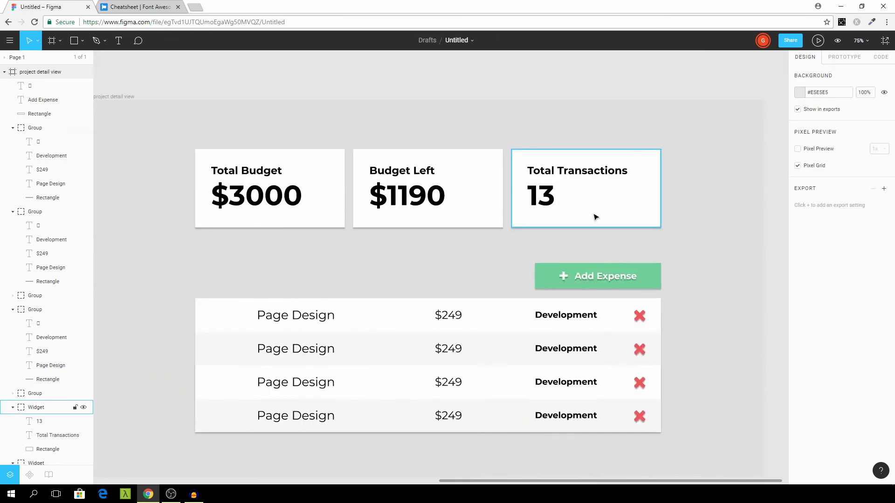
pyautogui.scroll(3, 631, 356)
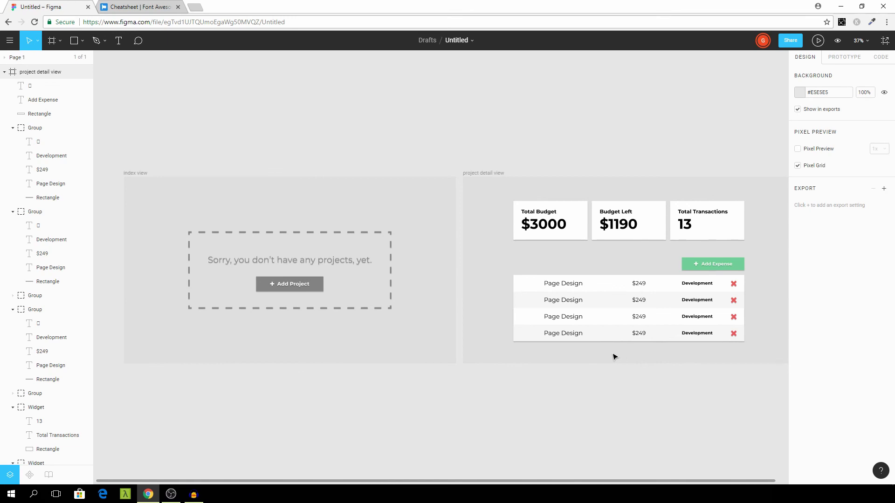
pyautogui.hscroll(1, 408, 361)
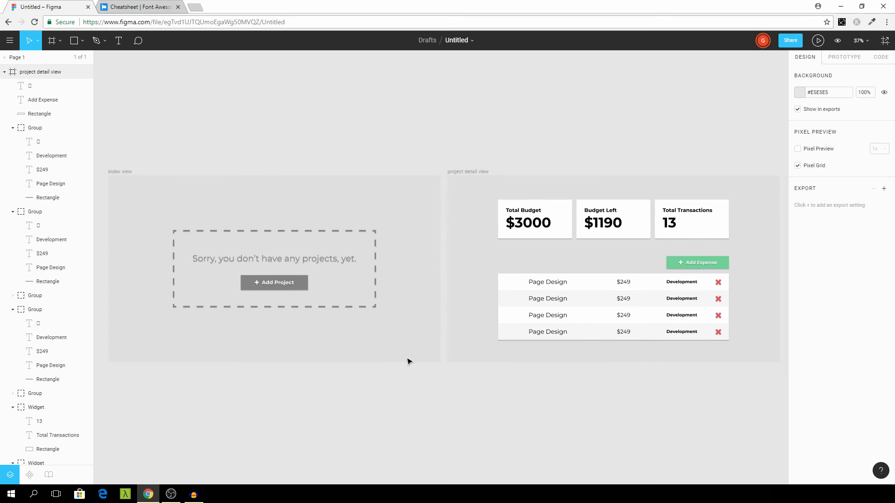